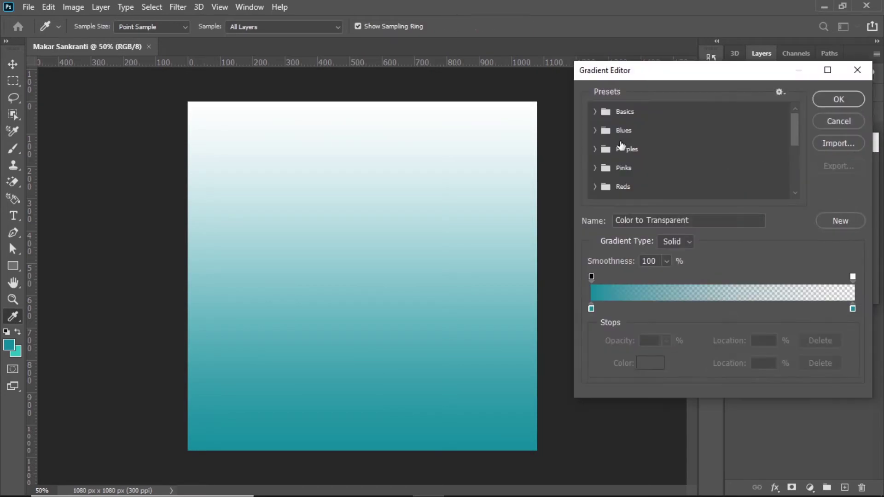
- Set the gradient fill to Foreground to Background, running linearly at 90° from 19929b to 35ccb9, and apply it
{"action": "left_click", "coordinate": [595, 112]}
{"action": "left_click", "coordinate": [607, 134]}
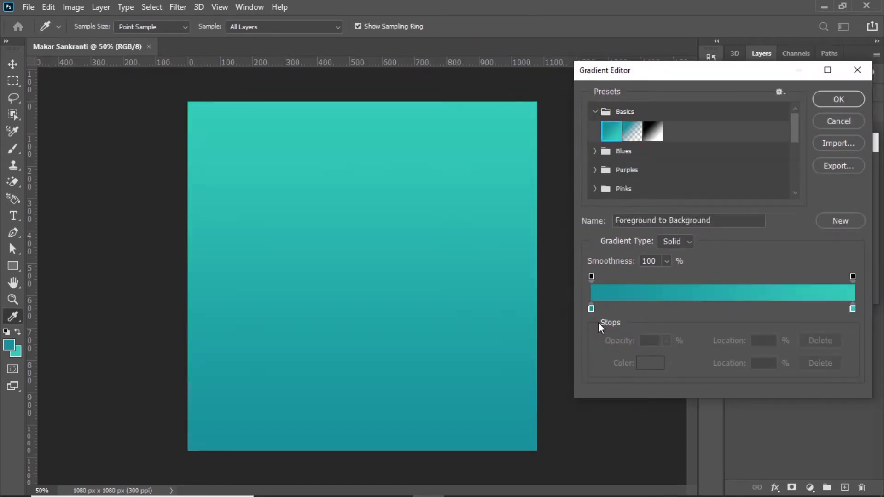
{"action": "left_click", "coordinate": [592, 309]}
{"action": "left_click", "coordinate": [648, 364]}
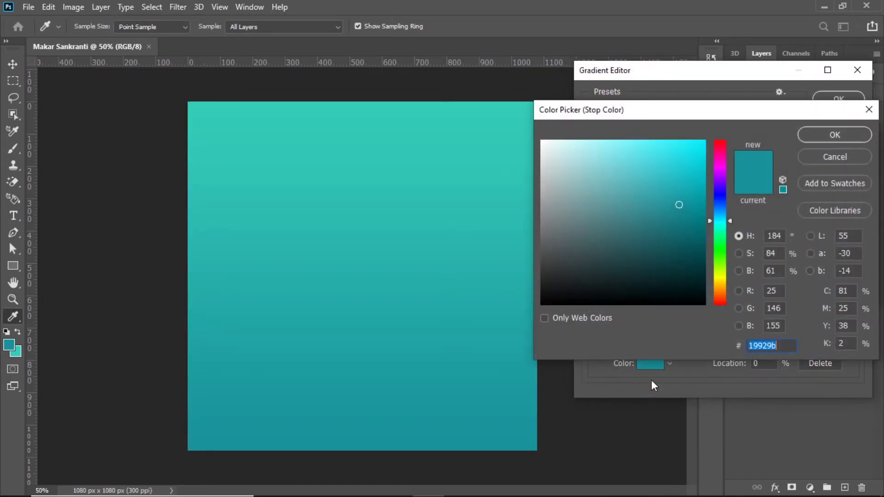
{"action": "left_click", "coordinate": [839, 133]}
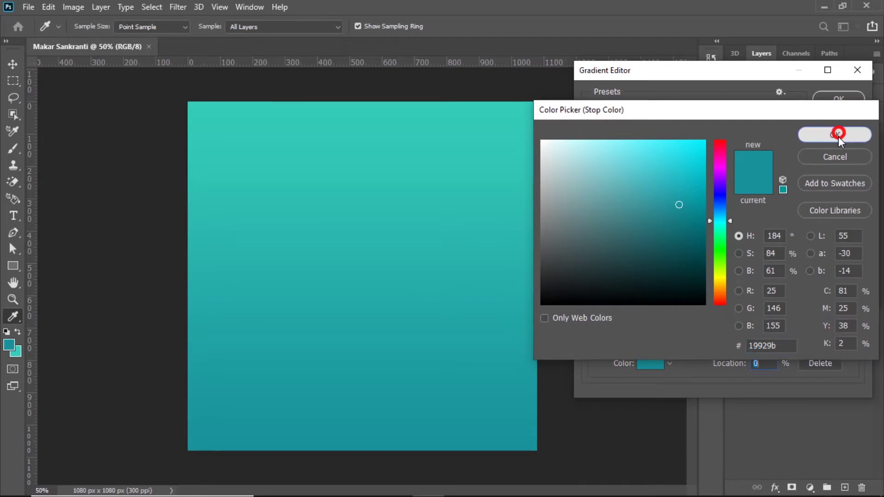
{"action": "left_click", "coordinate": [852, 310]}
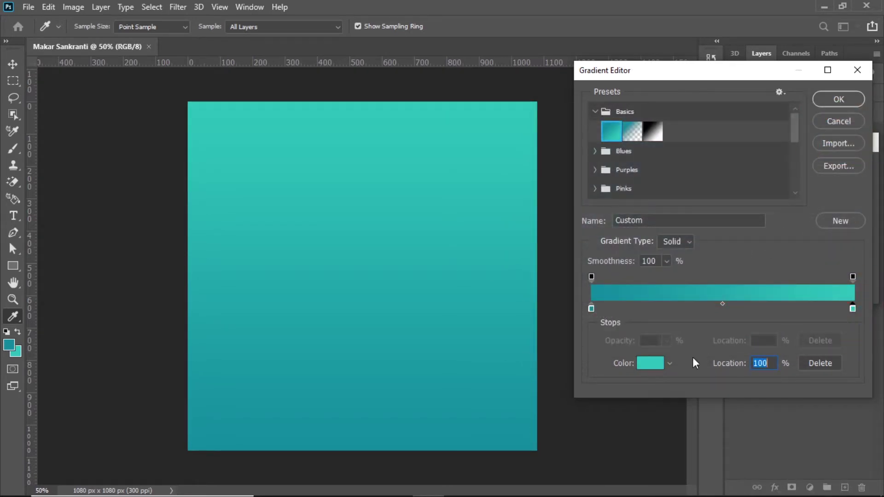
{"action": "left_click", "coordinate": [650, 364]}
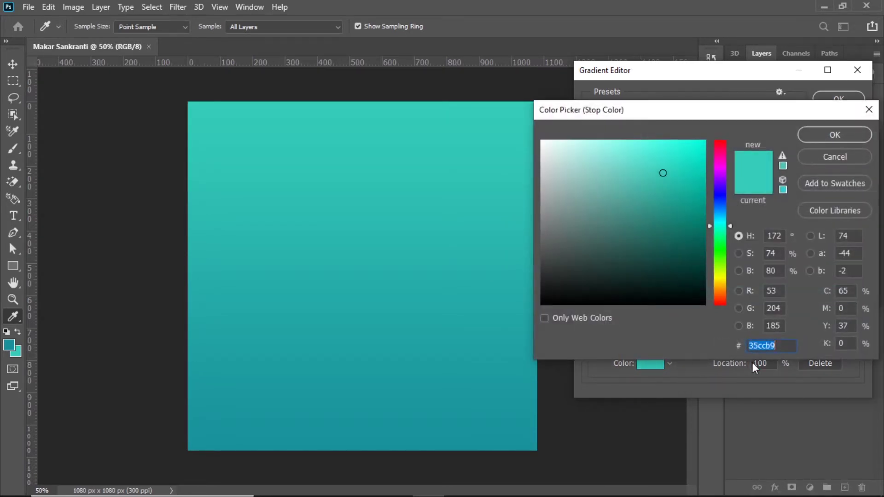
{"action": "left_click", "coordinate": [832, 135]}
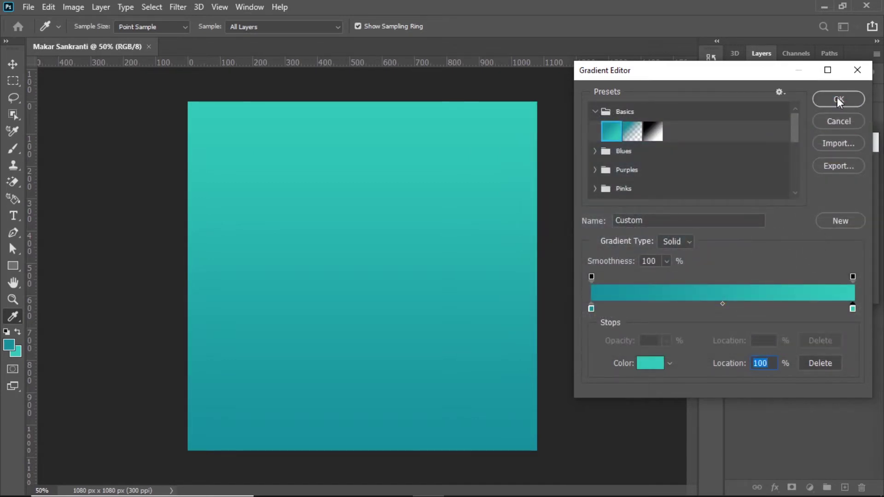
{"action": "left_click", "coordinate": [837, 98]}
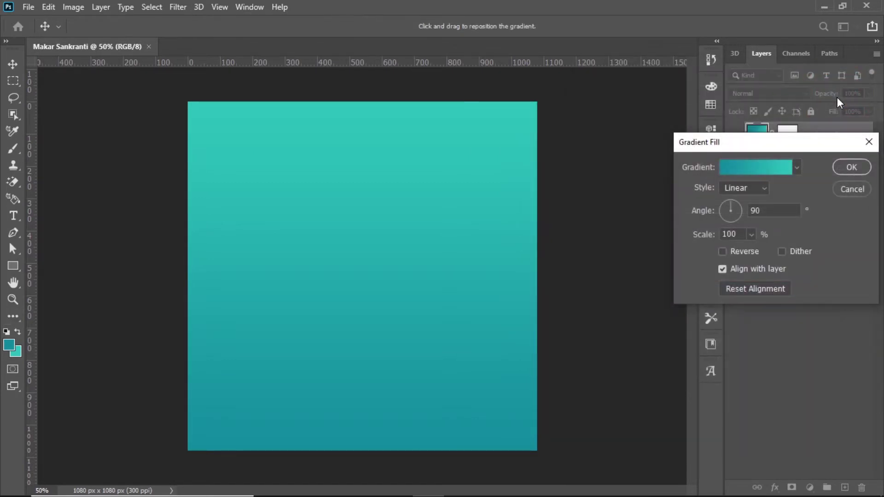
{"action": "left_click", "coordinate": [850, 168]}
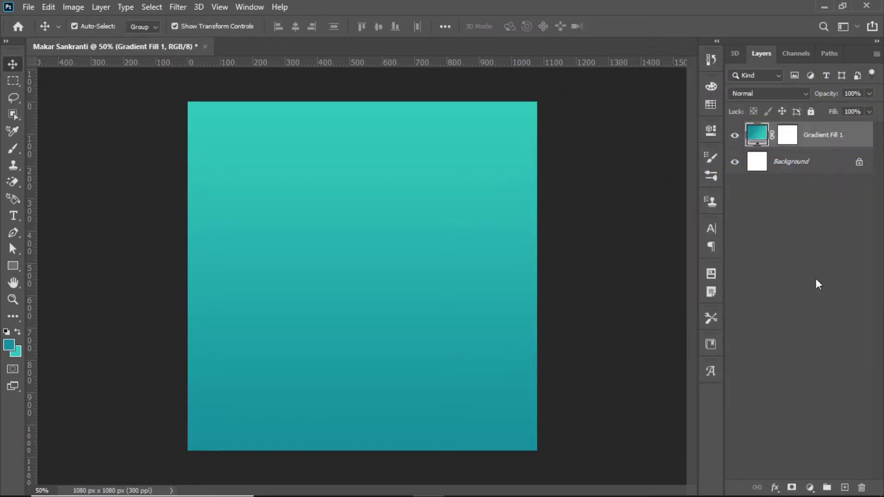
- Delete the white Background layer and place the Pexels kite photo from the Makar Sankranti folder as a linked image
{"action": "left_click", "coordinate": [801, 167]}
{"action": "key", "text": "Delete"}
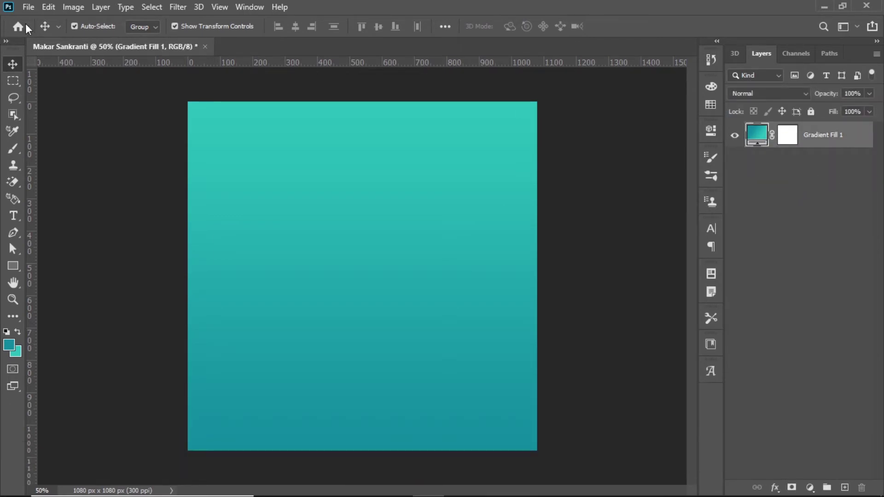
{"action": "left_click", "coordinate": [32, 8]}
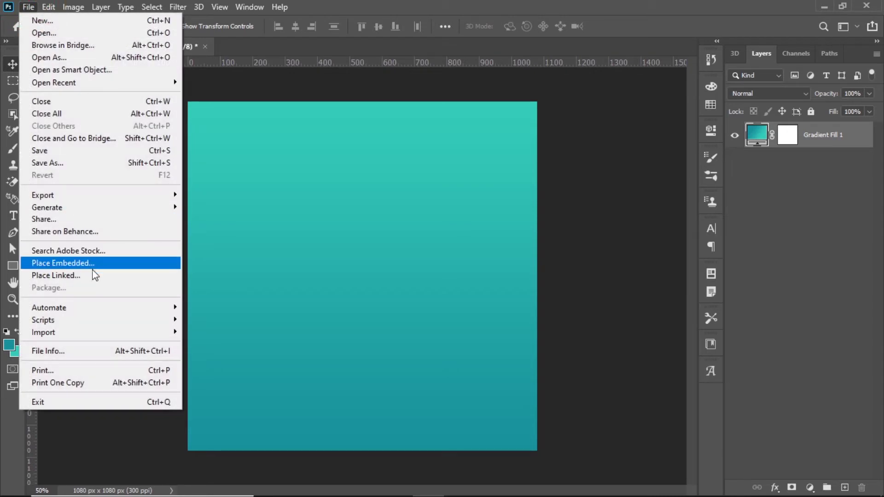
{"action": "left_click", "coordinate": [79, 276]}
{"action": "left_click", "coordinate": [198, 179]}
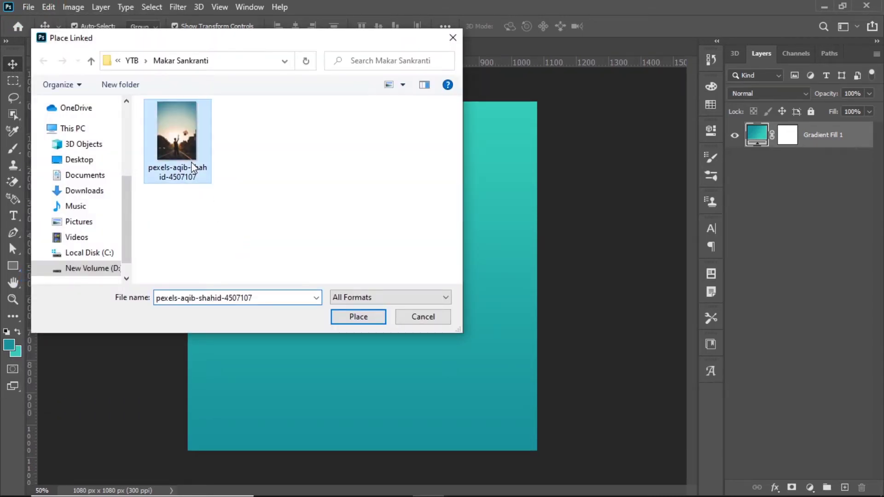
{"action": "left_click", "coordinate": [364, 319]}
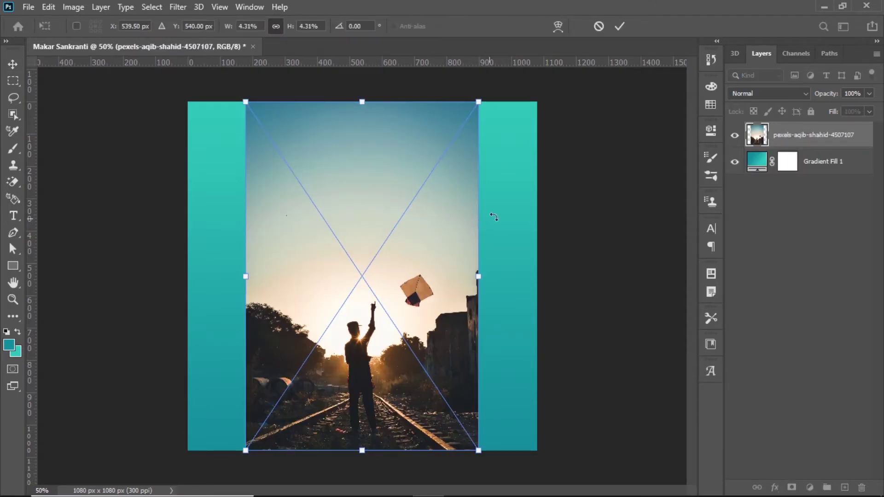
{"action": "key", "text": "Return"}
- Set the kite photo layer's blend mode to Luminosity and deselect the layer
{"action": "left_click", "coordinate": [750, 93]}
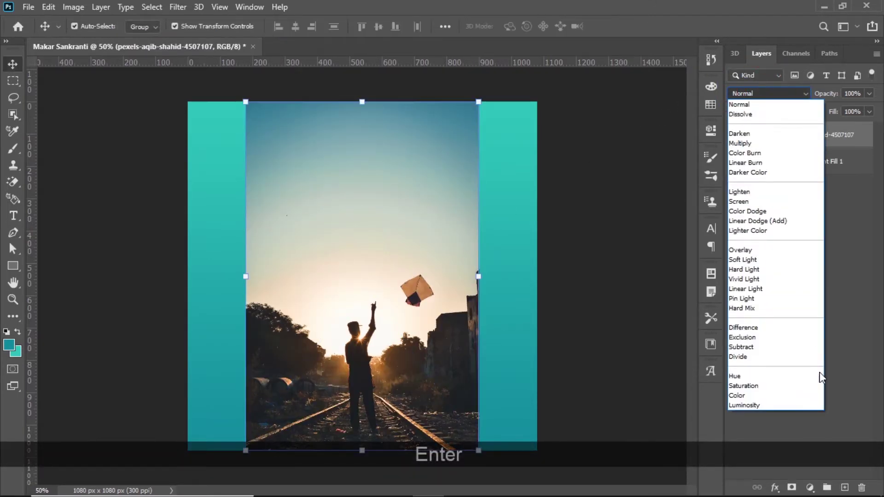
{"action": "left_click", "coordinate": [745, 406]}
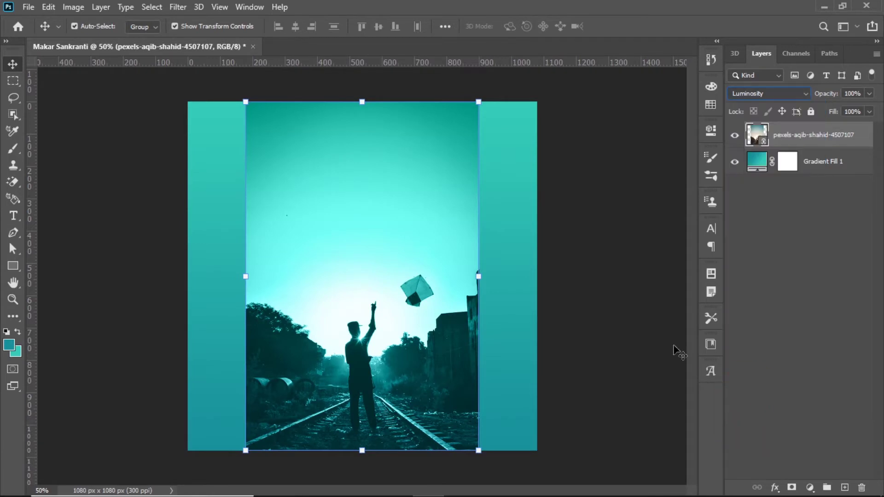
{"action": "left_click", "coordinate": [628, 258]}
- Scale the kite photo up proportionally to about 6.71% so it covers the canvas, and move it up to about Y 460 px
{"action": "scroll", "coordinate": [488, 282], "scroll_direction": "down", "scroll_amount": 2}
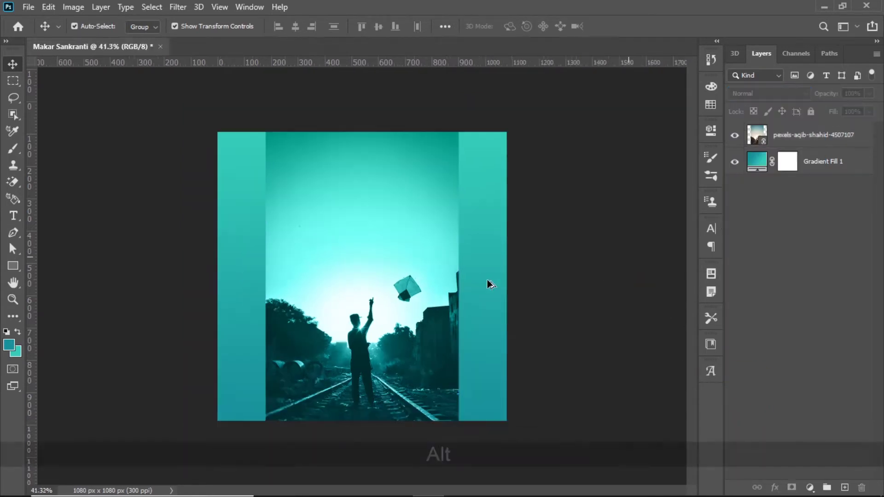
{"action": "left_click", "coordinate": [399, 298]}
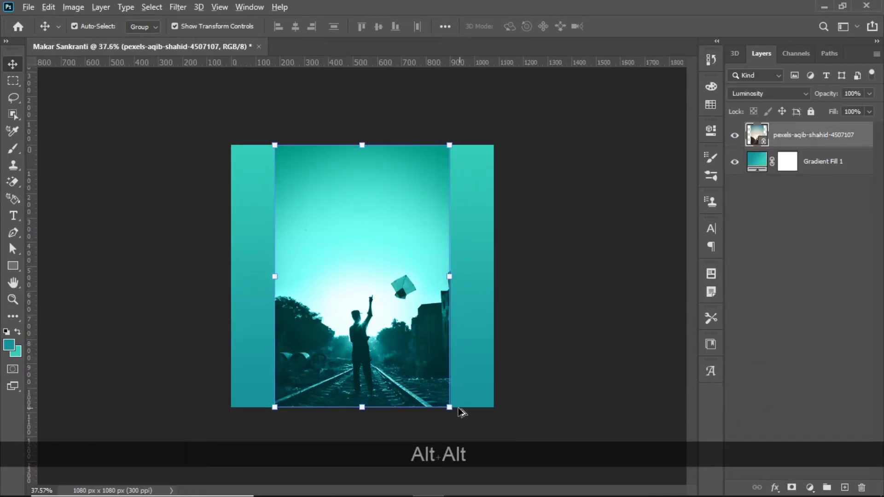
{"action": "left_click_drag", "start_coordinate": [450, 410], "coordinate": [545, 454]}
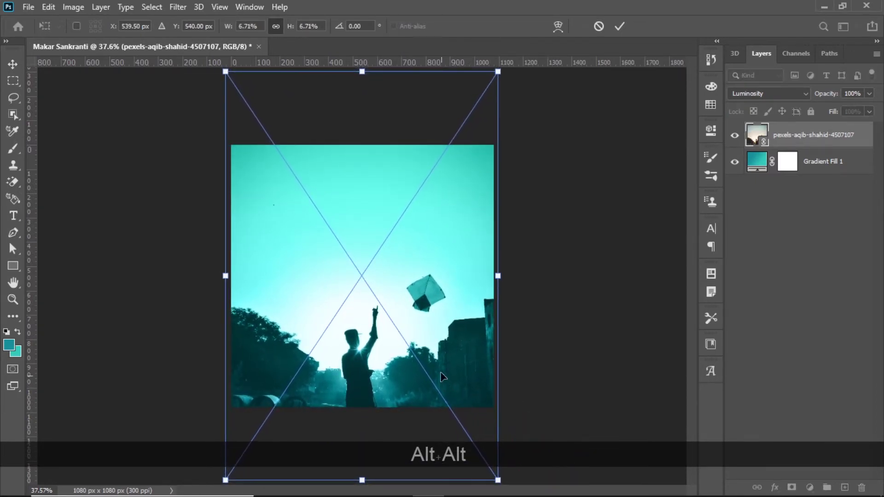
{"action": "left_click_drag", "start_coordinate": [438, 379], "coordinate": [441, 348]}
{"action": "key", "text": "Return"}
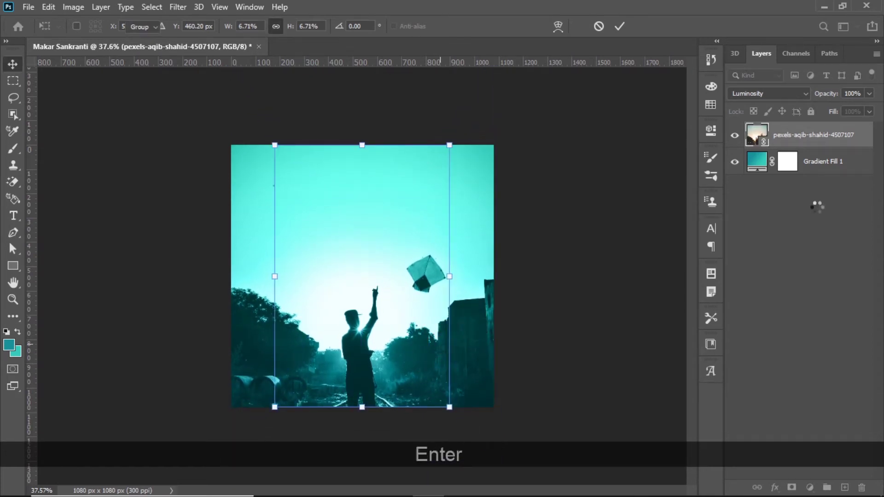
- Lower the kite photo layer's opacity to 65%
{"action": "left_click", "coordinate": [869, 94]}
{"action": "left_click_drag", "start_coordinate": [859, 110], "coordinate": [855, 111]}
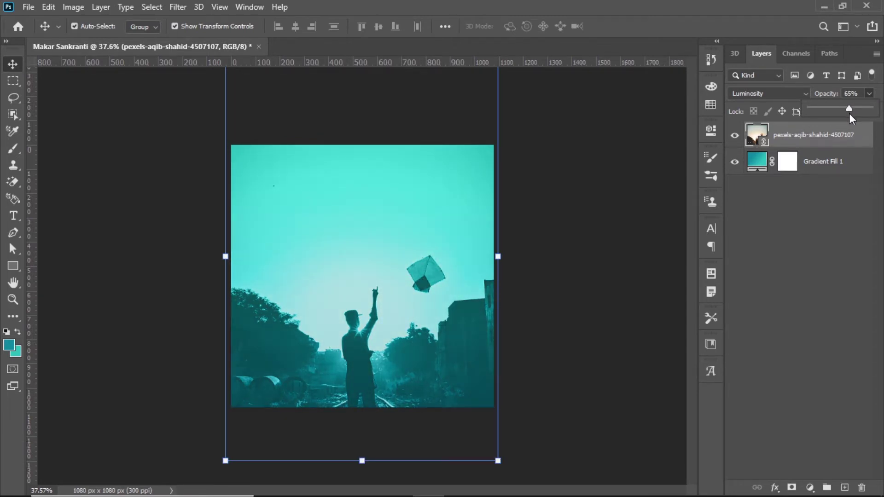
{"action": "left_click", "coordinate": [599, 253]}
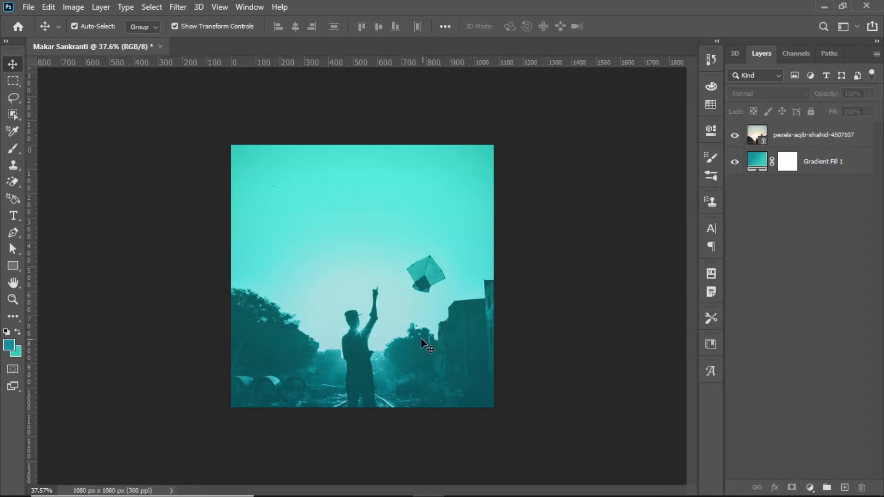
- Adjust the kite photo's scale to about 6.73% and nudge the photo slightly upward on the canvas
{"action": "scroll", "coordinate": [382, 366], "scroll_direction": "up", "scroll_amount": 1}
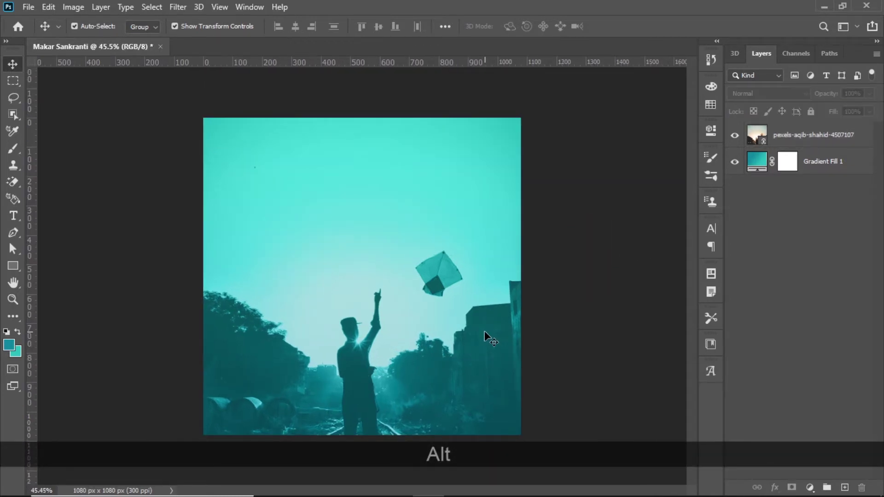
{"action": "scroll", "coordinate": [470, 269], "scroll_direction": "down", "scroll_amount": 1}
{"action": "scroll", "coordinate": [455, 335], "scroll_direction": "up", "scroll_amount": 1}
{"action": "left_click", "coordinate": [456, 336]}
{"action": "scroll", "coordinate": [459, 295], "scroll_direction": "down", "scroll_amount": 1}
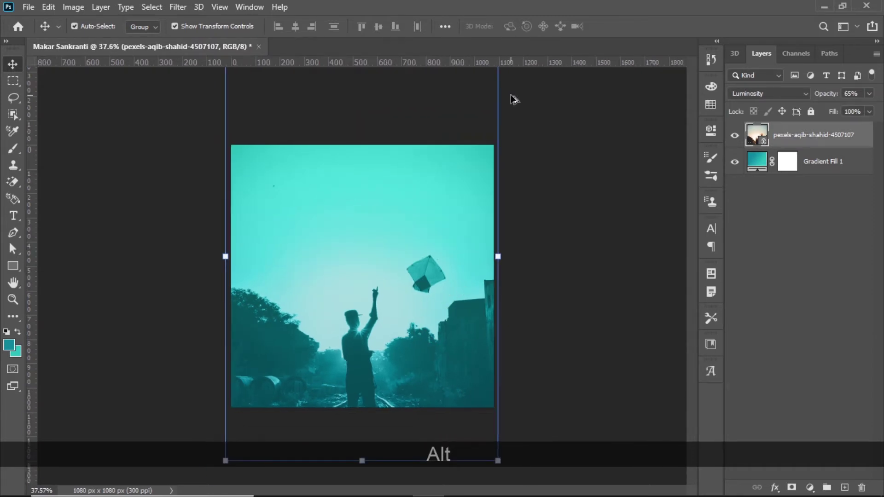
{"action": "scroll", "coordinate": [494, 416], "scroll_direction": "down", "scroll_amount": 1}
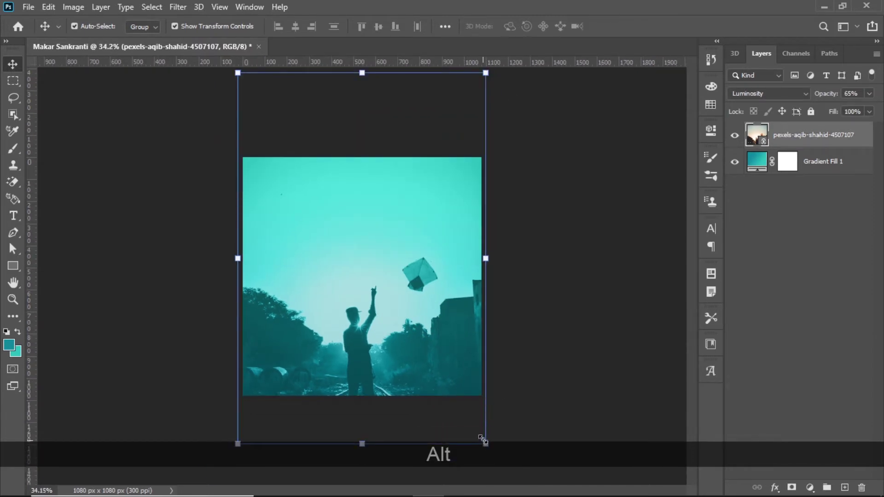
{"action": "left_click_drag", "start_coordinate": [482, 440], "coordinate": [482, 437]}
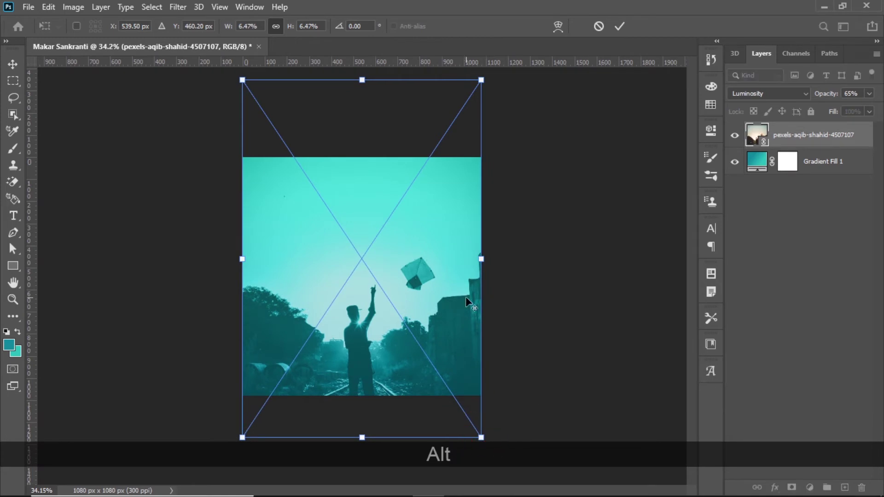
{"action": "scroll", "coordinate": [465, 298], "scroll_direction": "up", "scroll_amount": 1}
{"action": "scroll", "coordinate": [490, 291], "scroll_direction": "down", "scroll_amount": 1}
{"action": "left_click_drag", "start_coordinate": [500, 309], "coordinate": [502, 309]}
{"action": "key", "text": "Return"}
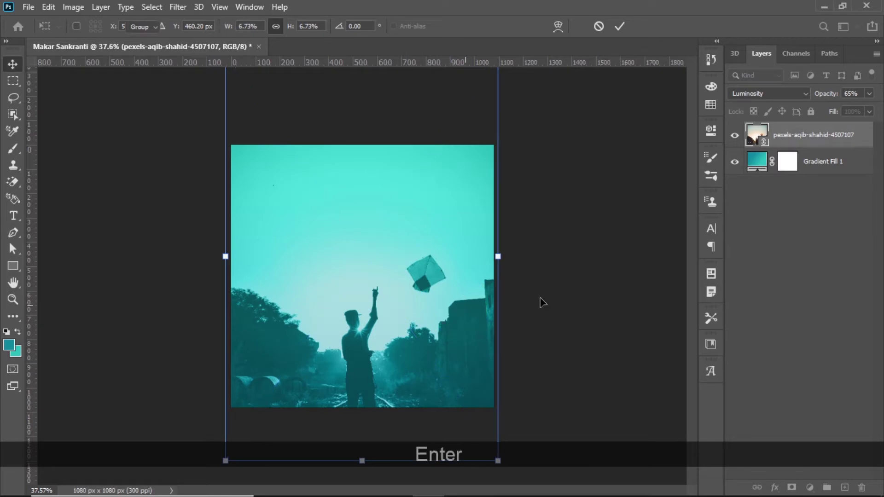
{"action": "left_click_drag", "start_coordinate": [440, 365], "coordinate": [441, 360]}
{"action": "left_click", "coordinate": [829, 437]}
- Add a Black & White adjustment layer with default settings and clip it to the kite photo layer
{"action": "left_click", "coordinate": [809, 488]}
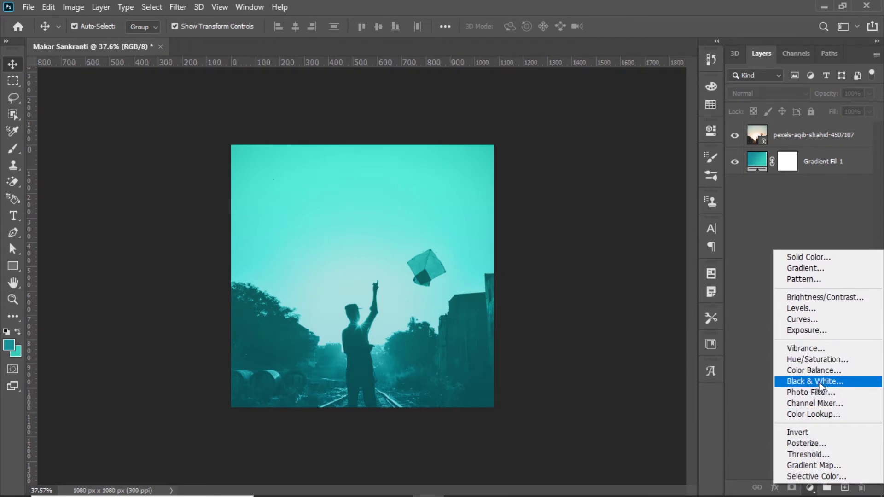
{"action": "left_click", "coordinate": [823, 383]}
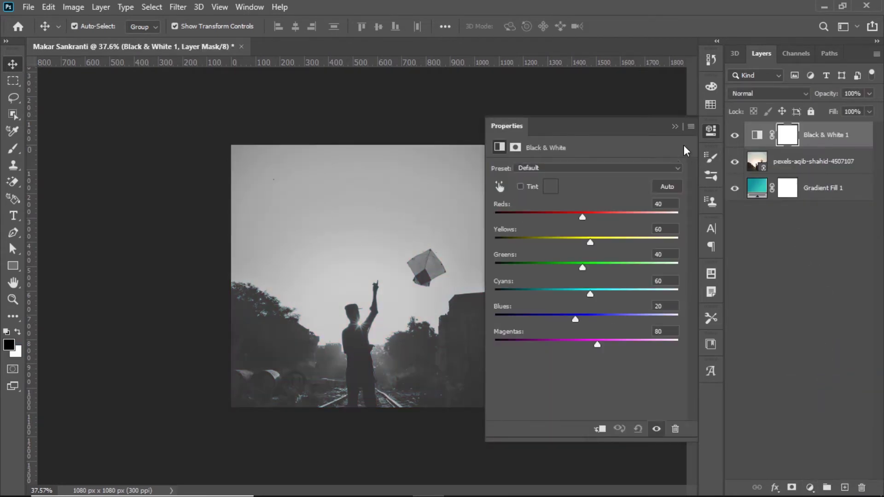
{"action": "left_click", "coordinate": [675, 127]}
{"action": "key", "text": "alt"}
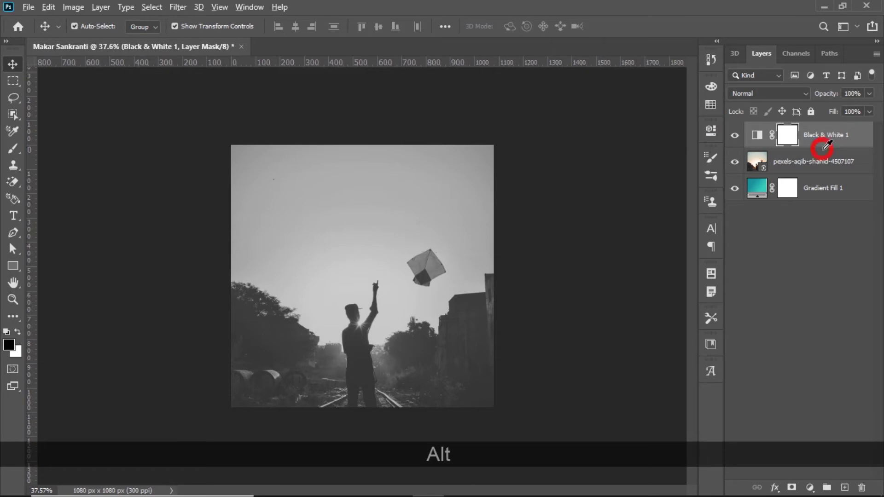
{"action": "left_click", "coordinate": [823, 149], "text": "alt"}
- Add a layer mask to the kite photo and fade its upper sky with a black-to-transparent linear gradient from the canvas top downward
{"action": "left_click", "coordinate": [813, 162]}
{"action": "left_click", "coordinate": [792, 488]}
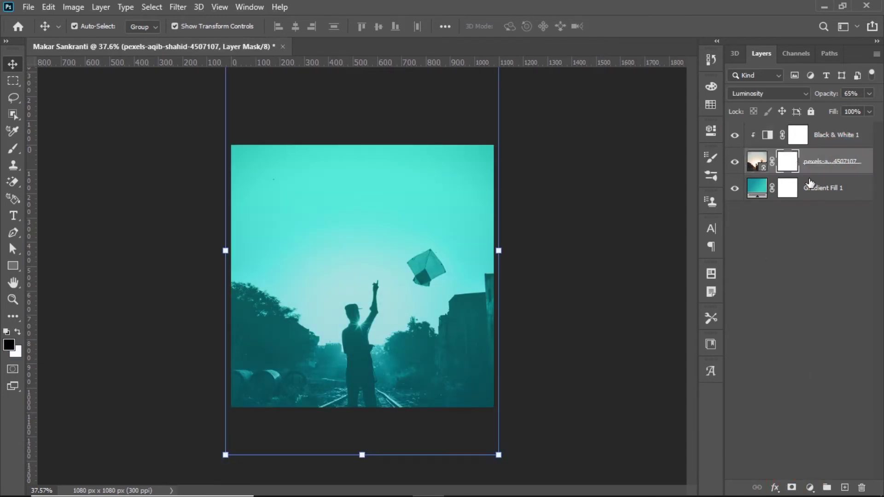
{"action": "key", "text": "g"}
{"action": "key", "text": "ctrl+minus"}
{"action": "left_click_drag", "start_coordinate": [359, 146], "coordinate": [356, 264]}
{"action": "scroll", "coordinate": [380, 217], "scroll_direction": "up", "scroll_amount": 3}
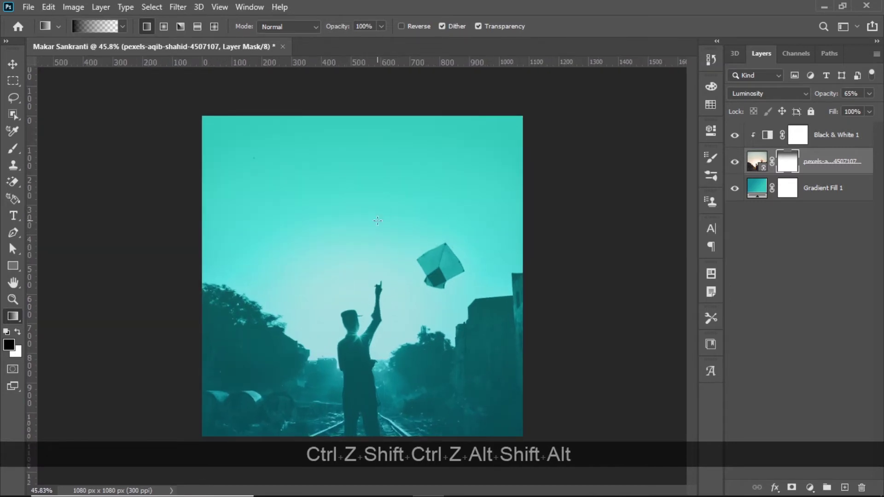
{"action": "scroll", "coordinate": [385, 232], "scroll_direction": "down", "scroll_amount": 2}
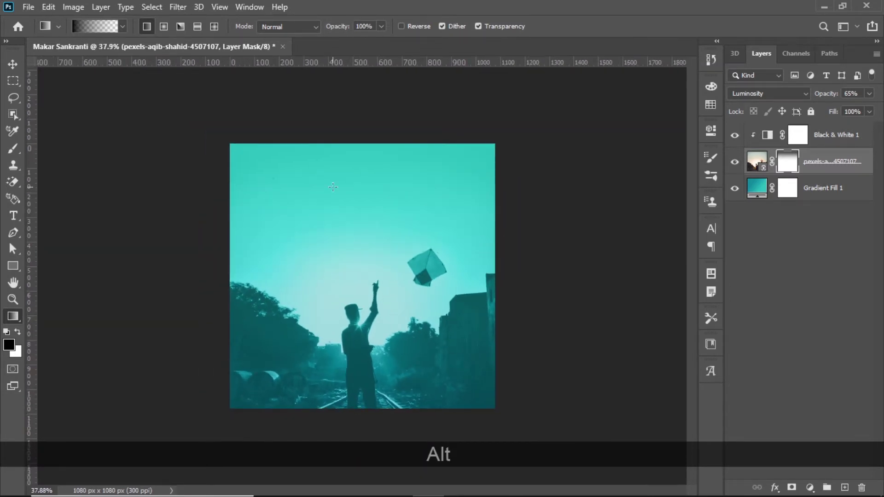
{"action": "left_click", "coordinate": [12, 65]}
{"action": "left_click", "coordinate": [537, 207]}
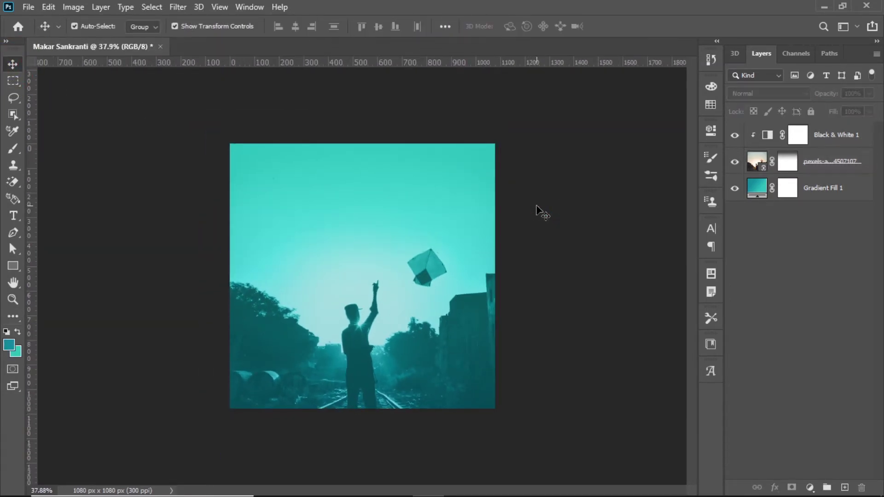
- Add the heading "Makar Sankranti" in Artful Beauty Regular over the upper sky and set its size to 33.5 pt
{"action": "key", "text": "alt"}
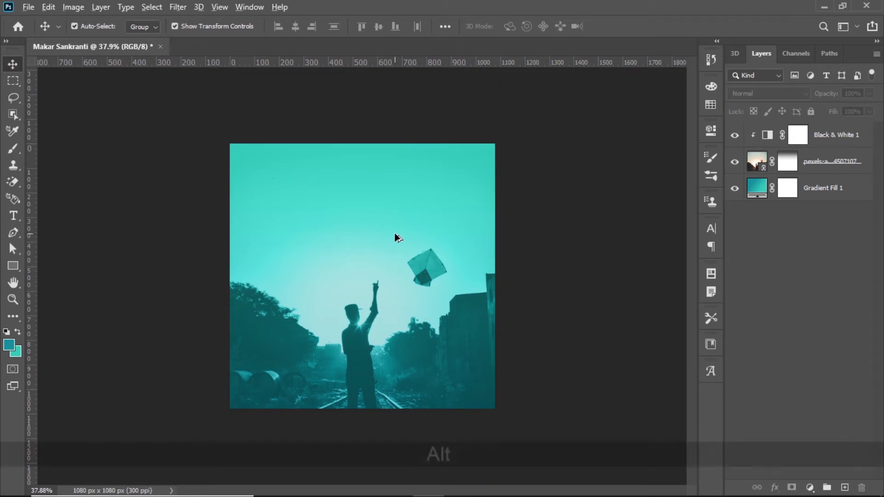
{"action": "left_click", "coordinate": [12, 218]}
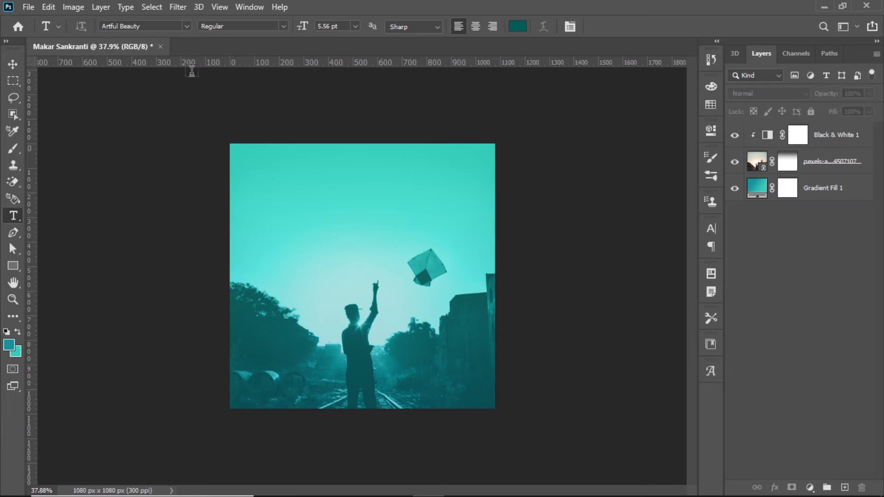
{"action": "left_click", "coordinate": [346, 210]}
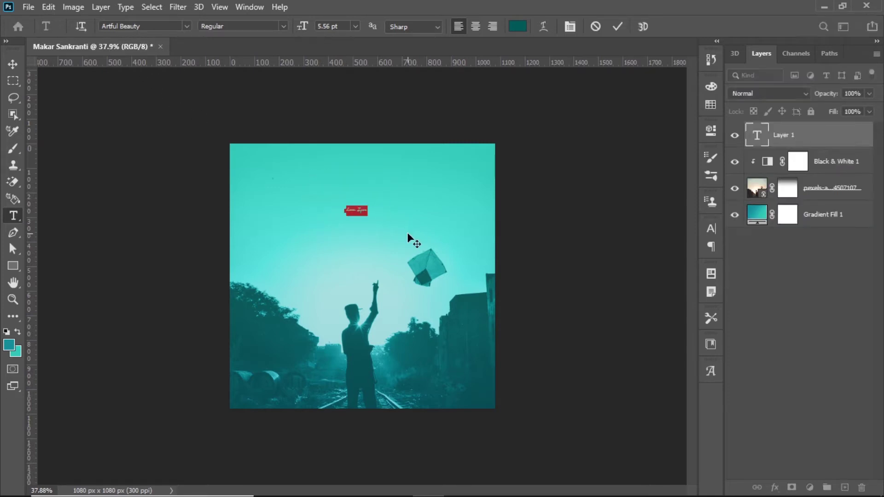
{"action": "key", "text": "ctrl+v"}
{"action": "key", "text": "ctrl+a"}
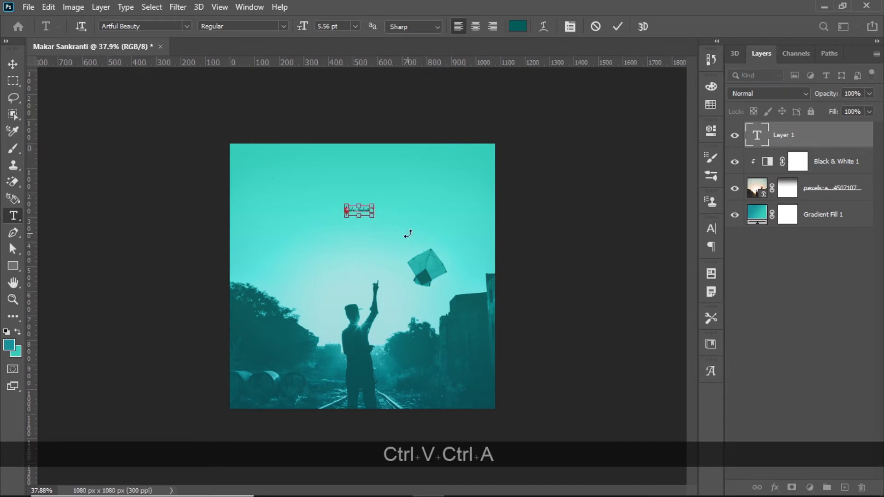
{"action": "left_click_drag", "start_coordinate": [346, 28], "coordinate": [311, 27]}
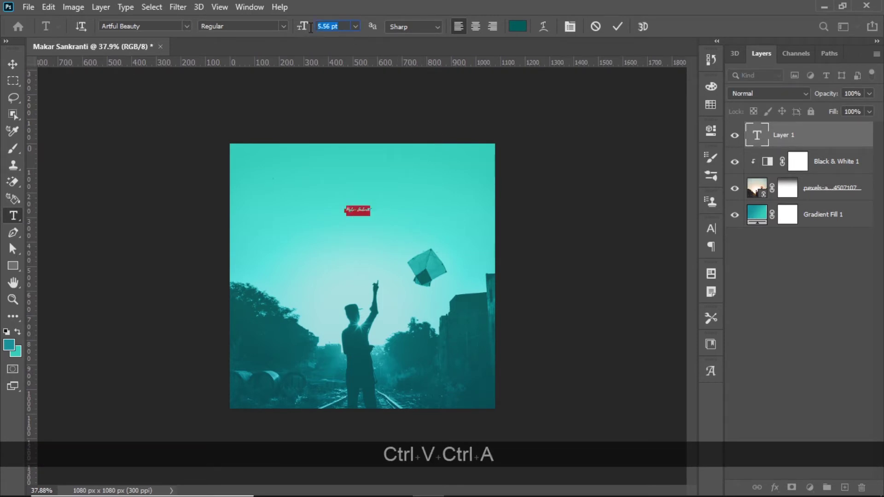
{"action": "type", "text": "33.5"}
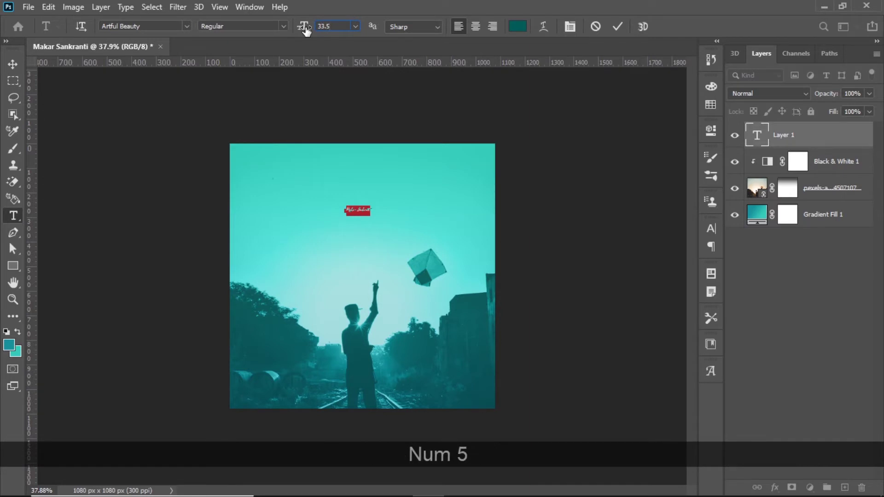
{"action": "key", "text": "Return"}
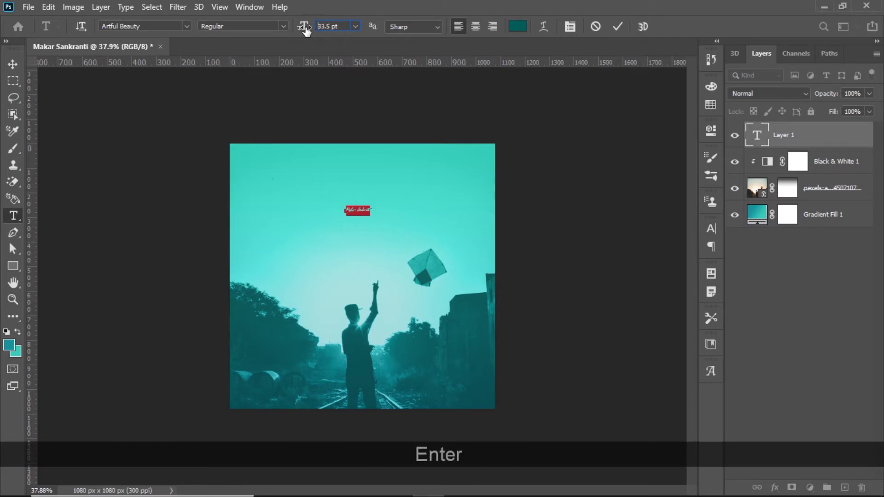
- Set the heading's leading to Auto and its tracking to -10
{"action": "left_click", "coordinate": [708, 229]}
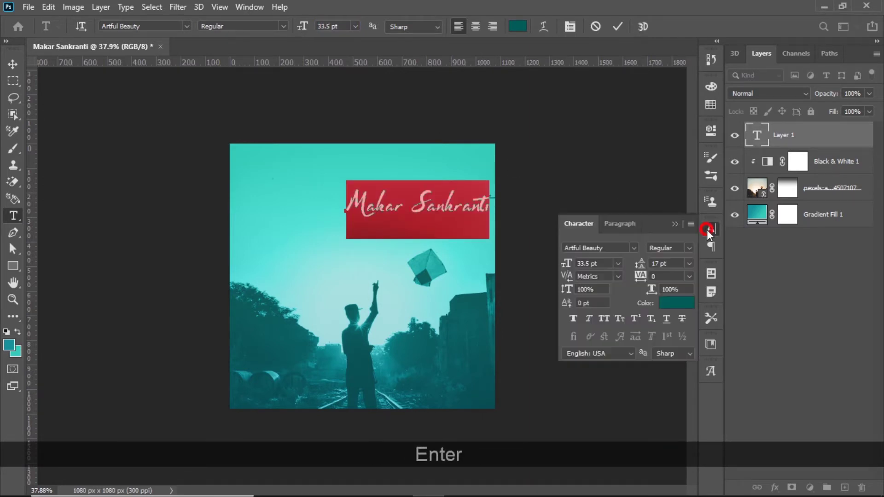
{"action": "left_click", "coordinate": [668, 275]}
{"action": "left_click", "coordinate": [688, 264]}
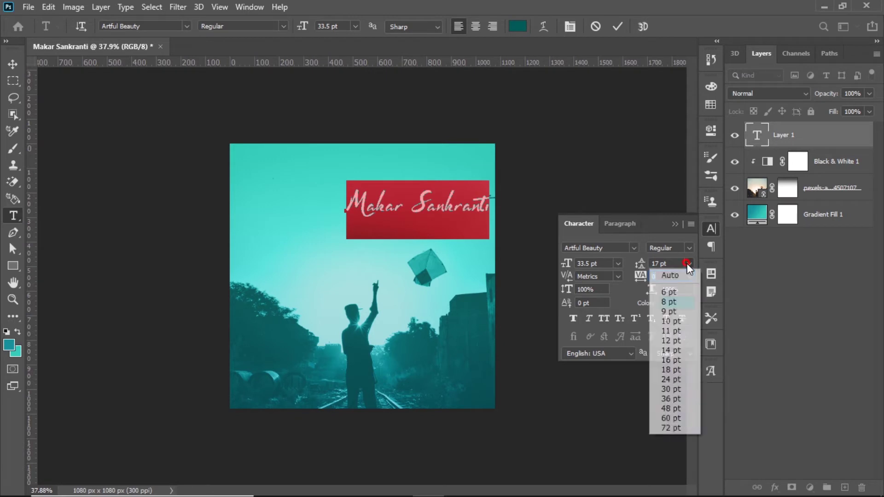
{"action": "left_click", "coordinate": [667, 277]}
{"action": "type", "text": "-20"}
{"action": "key", "text": "Return"}
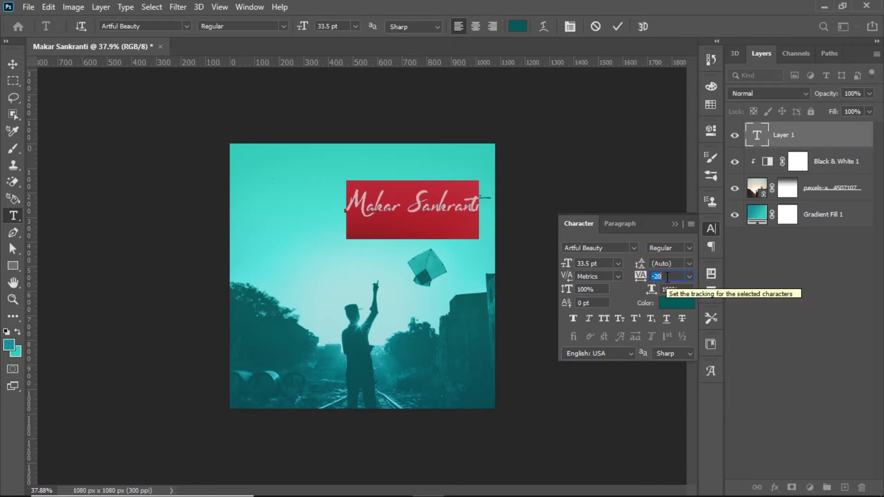
{"action": "type", "text": "-10"}
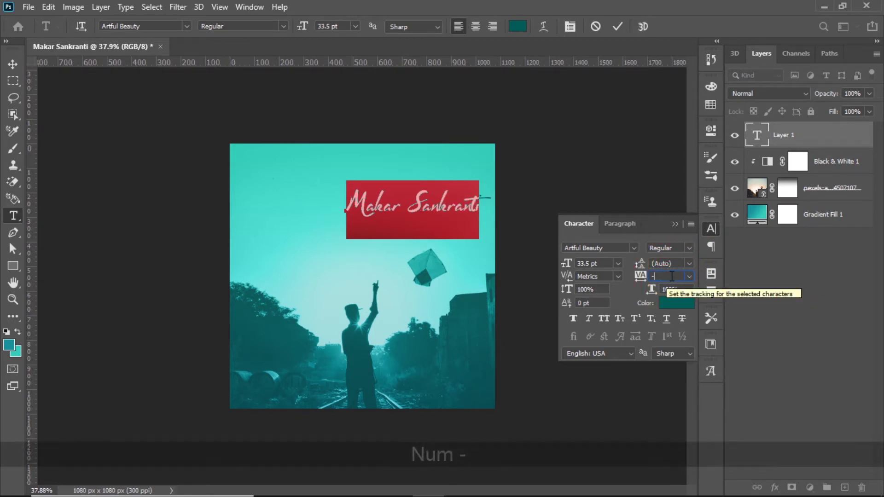
{"action": "left_click", "coordinate": [674, 225]}
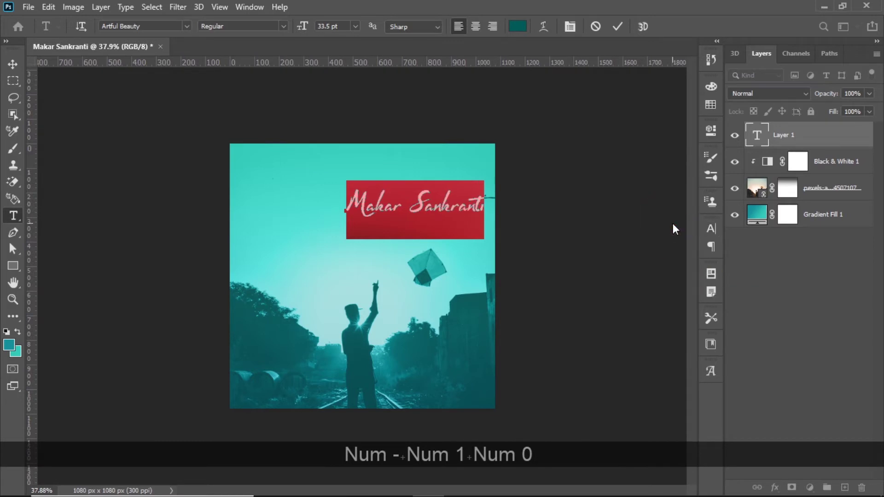
- Center the Makar Sankranti heading horizontally on the canvas and move it straight down to just above the kite
{"action": "left_click", "coordinate": [13, 64]}
{"action": "key", "text": "ctrl+a"}
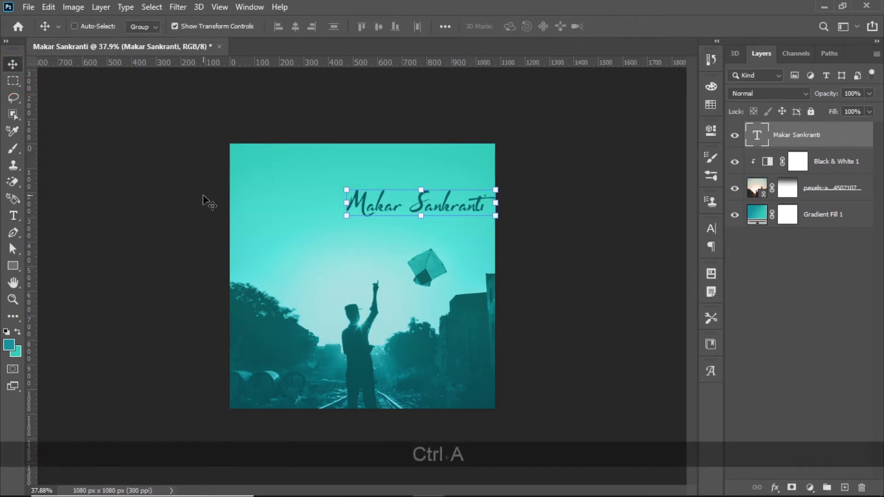
{"action": "left_click", "coordinate": [295, 26]}
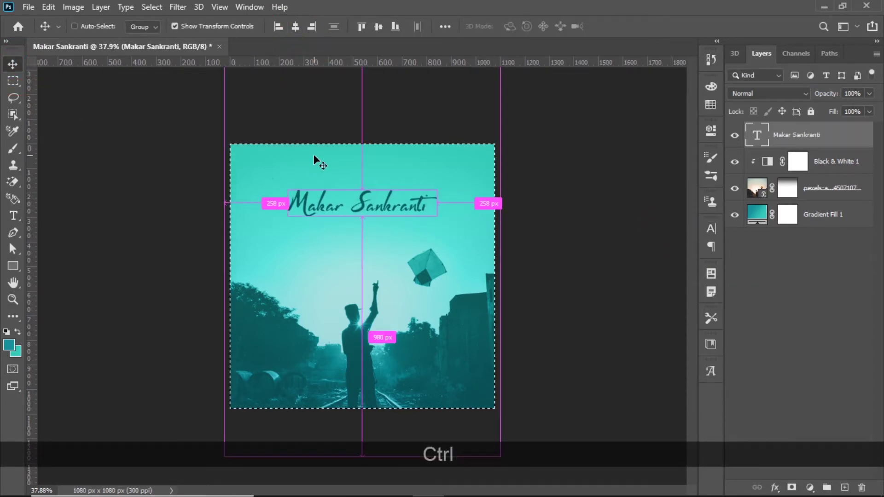
{"action": "key", "text": "ctrl+d"}
{"action": "scroll", "coordinate": [394, 194], "scroll_direction": "up", "scroll_amount": 1}
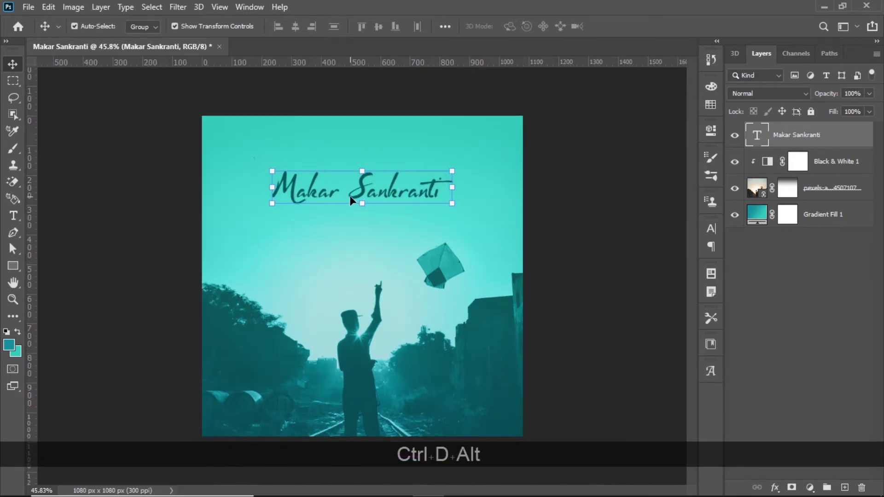
{"action": "left_click_drag", "start_coordinate": [363, 192], "coordinate": [365, 224]}
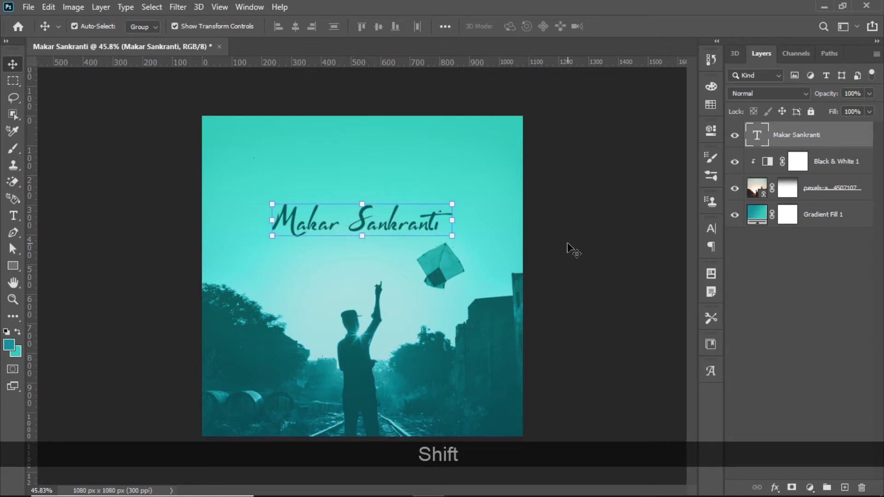
- Check the Makar Sankranti heading's text color code and keep the color
{"action": "double_click", "coordinate": [756, 134]}
{"action": "left_click", "coordinate": [518, 26]}
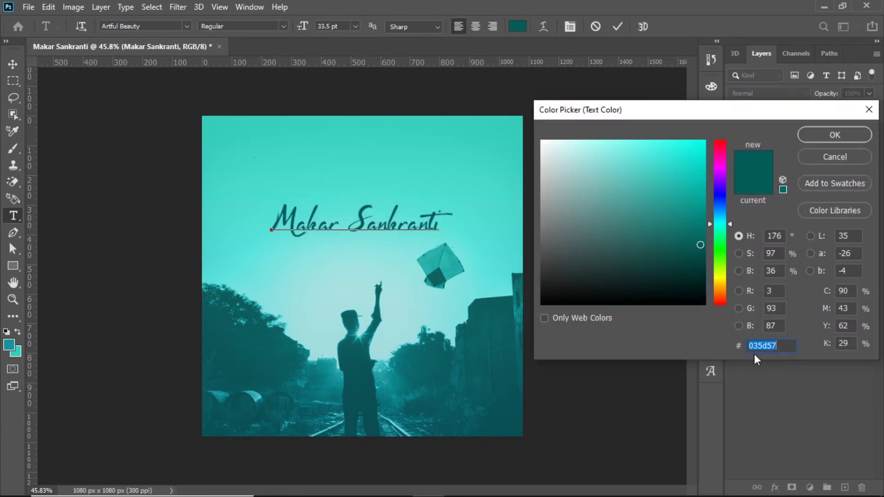
{"action": "left_click", "coordinate": [835, 135]}
{"action": "left_click", "coordinate": [14, 63]}
{"action": "left_click", "coordinate": [113, 152]}
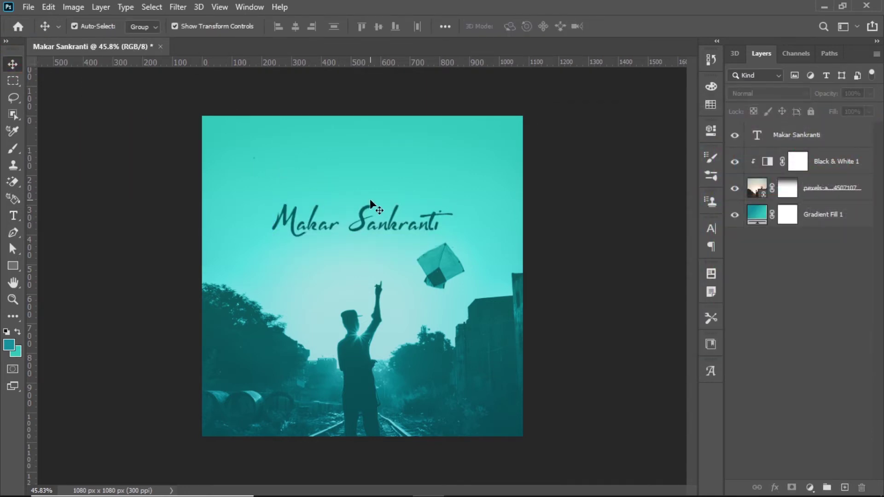
- Set the Type tool's font to Visby Round CF, Demi Bold, with a size of 7 pt
{"action": "left_click", "coordinate": [12, 213]}
{"action": "left_click", "coordinate": [188, 28]}
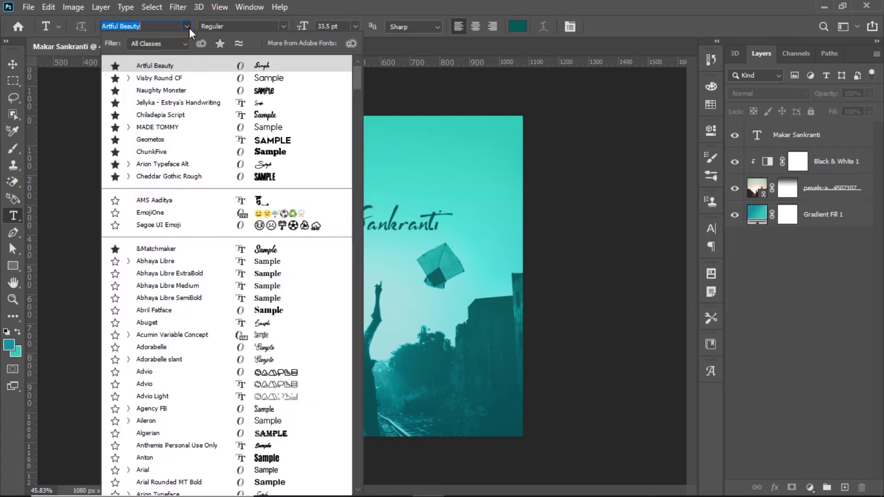
{"action": "left_click", "coordinate": [178, 80]}
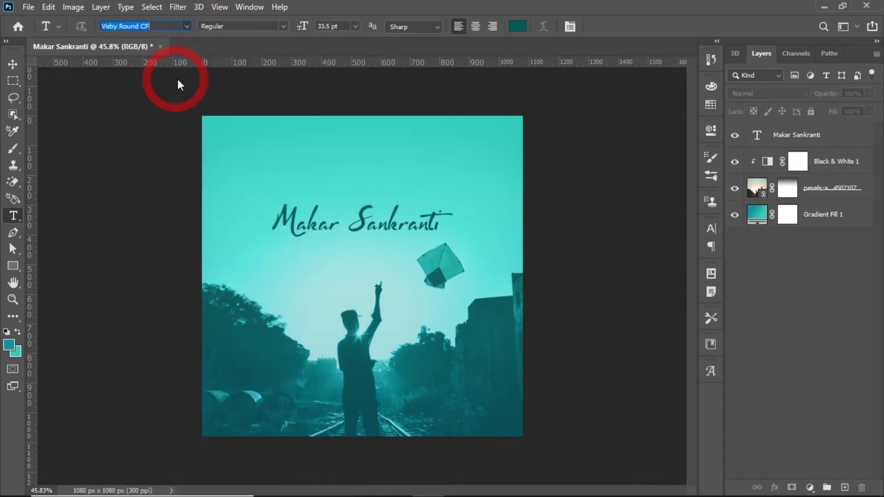
{"action": "left_click", "coordinate": [328, 26]}
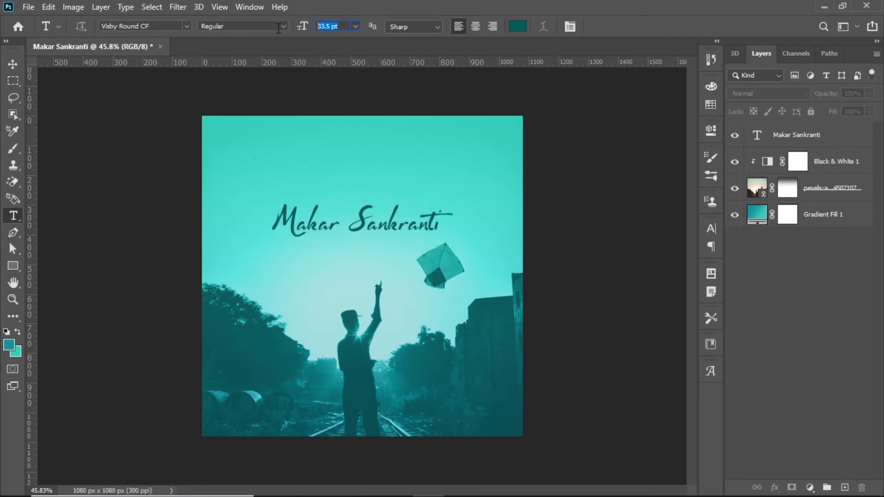
{"action": "type", "text": "7"}
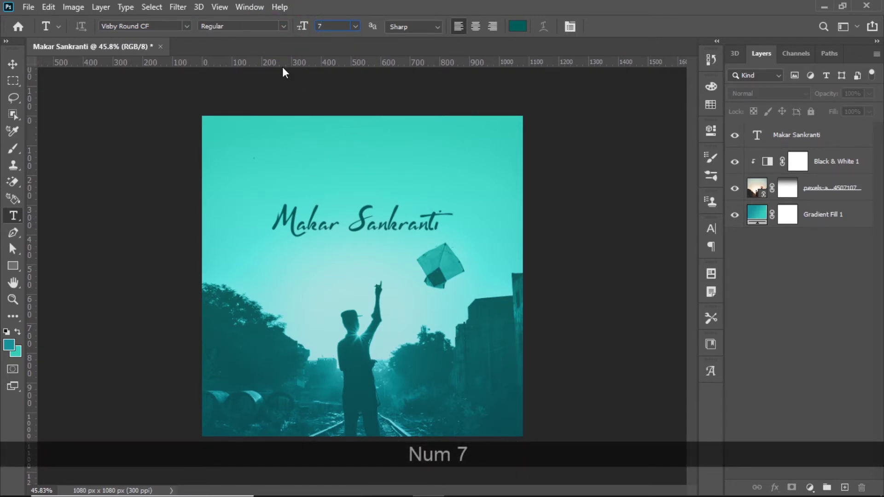
{"action": "left_click", "coordinate": [283, 28]}
{"action": "left_click", "coordinate": [241, 90]}
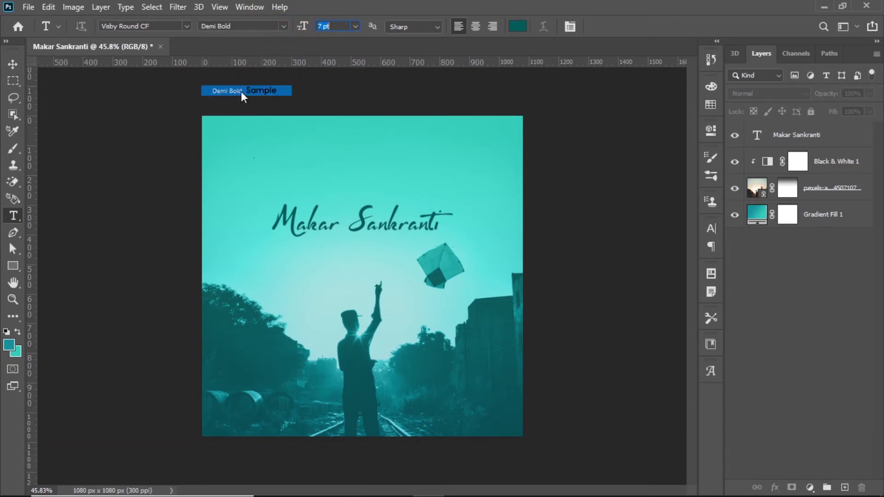
- Add the text "happy" above the Makar Sankranti heading and set its size to 7 pt
{"action": "left_click", "coordinate": [340, 188]}
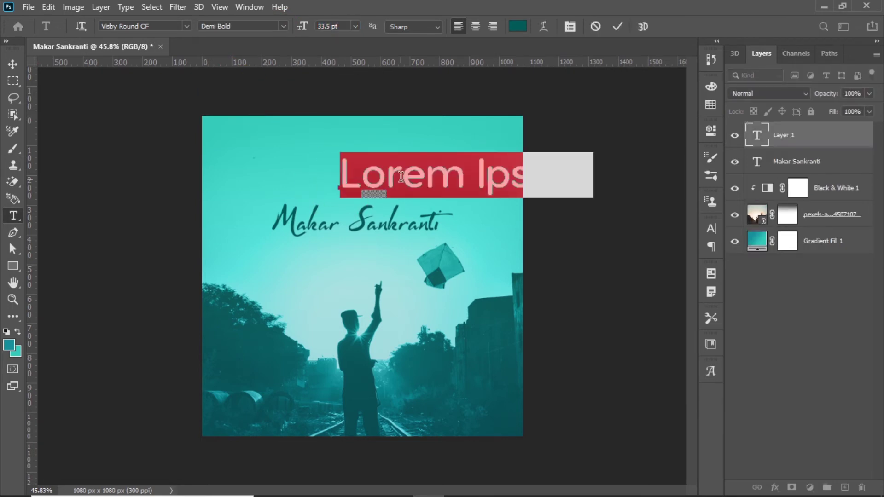
{"action": "type", "text": "ha"}
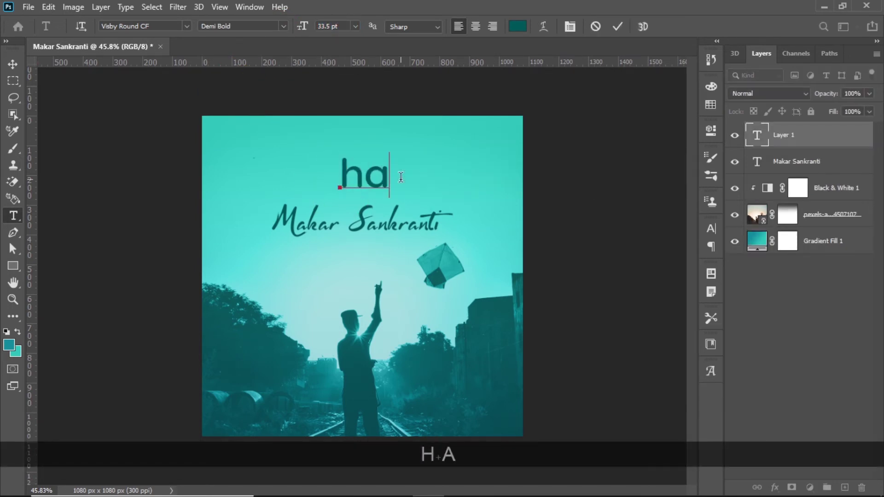
{"action": "type", "text": "ppy"}
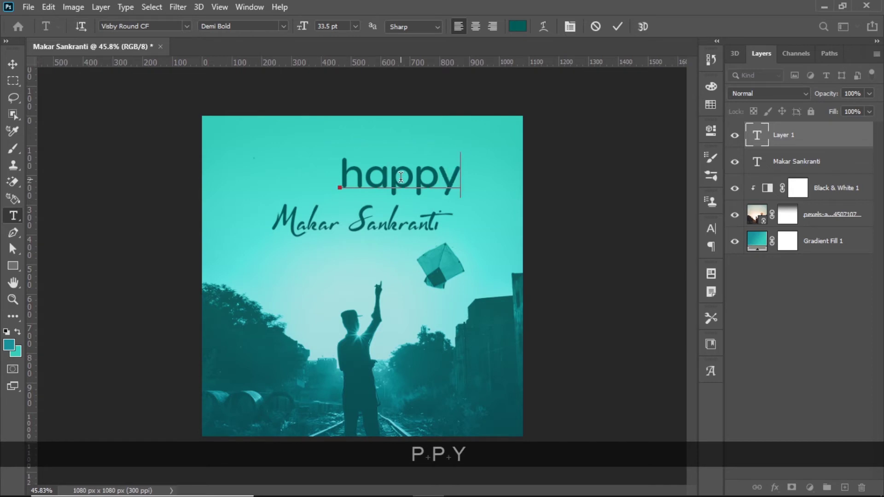
{"action": "key", "text": "ctrl"}
{"action": "key", "text": "ctrl+a"}
{"action": "left_click", "coordinate": [315, 27]}
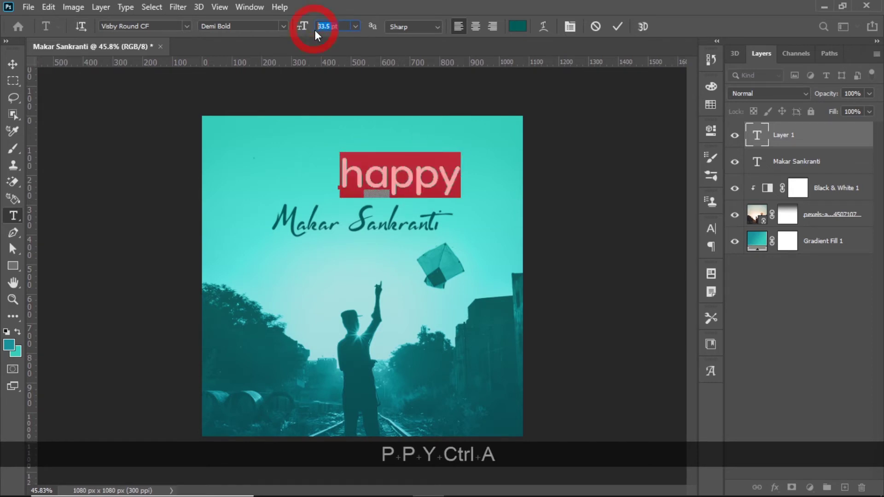
{"action": "type", "text": "7"}
{"action": "key", "text": "Return"}
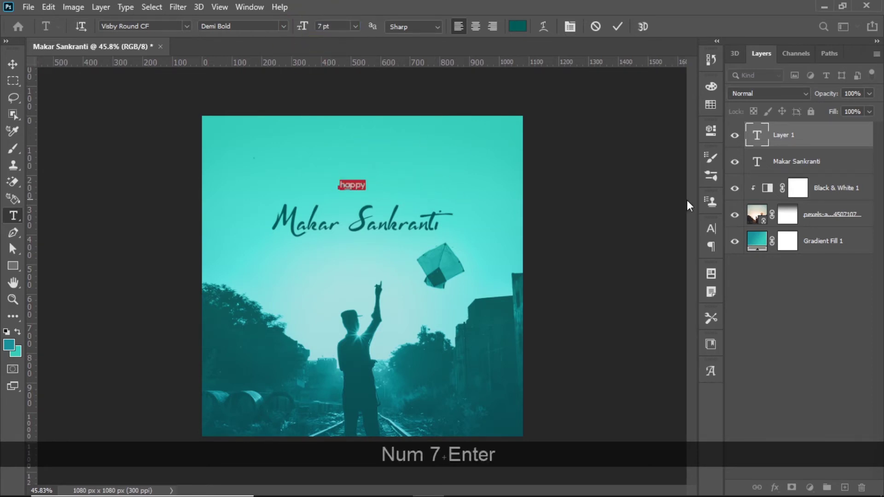
- Apply All Caps to the "happy" text and widen its tracking to 1590
{"action": "left_click", "coordinate": [709, 232]}
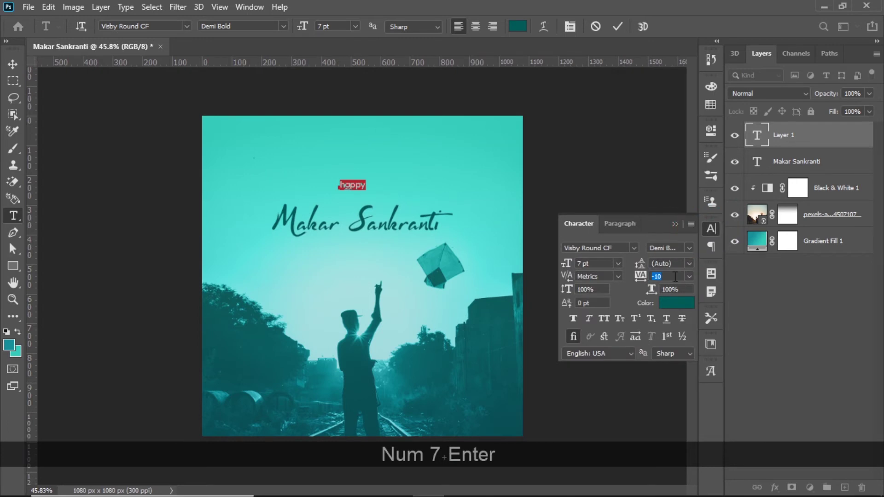
{"action": "left_click", "coordinate": [606, 318]}
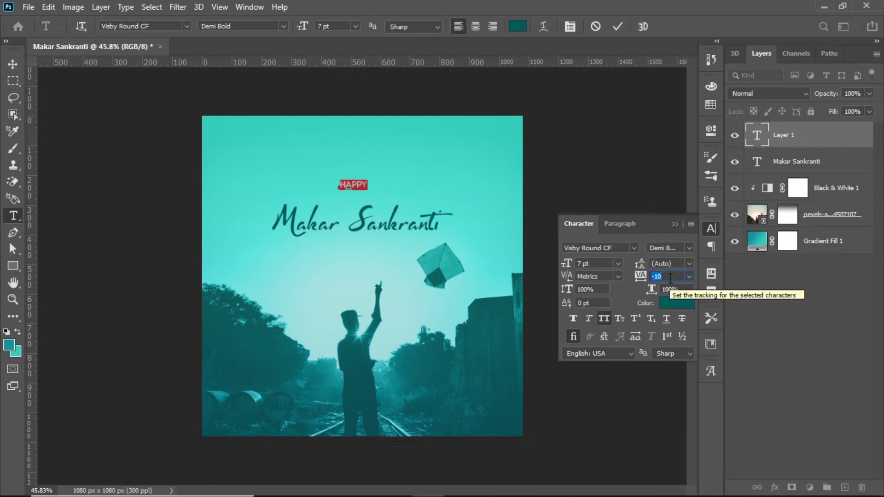
{"action": "scroll", "coordinate": [671, 279], "scroll_direction": "up", "scroll_amount": 8}
{"action": "scroll", "coordinate": [671, 279], "scroll_direction": "up", "scroll_amount": 6}
{"action": "scroll", "coordinate": [671, 279], "scroll_direction": "up", "scroll_amount": 6}
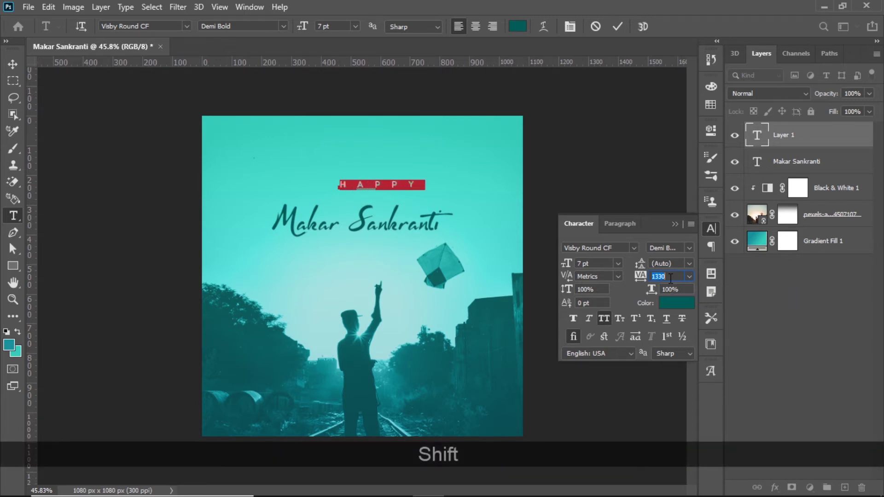
{"action": "scroll", "coordinate": [671, 279], "scroll_direction": "up", "scroll_amount": 2}
{"action": "scroll", "coordinate": [671, 278], "scroll_direction": "up", "scroll_amount": 6}
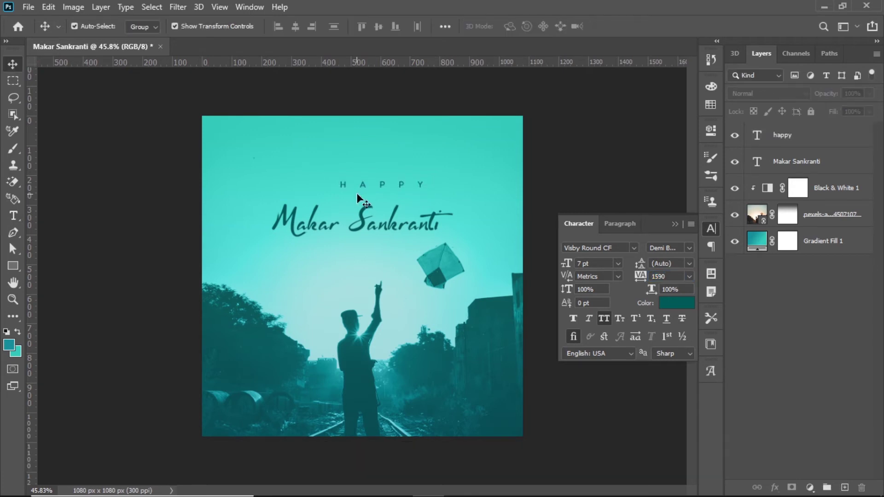
- Center the "happy" text horizontally on the canvas above the heading
{"action": "left_click", "coordinate": [364, 186]}
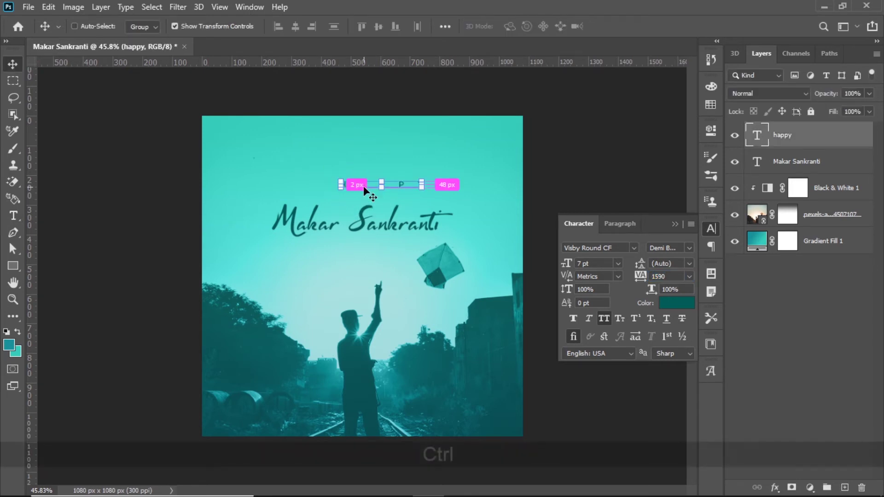
{"action": "key", "text": "ctrl+a"}
{"action": "left_click", "coordinate": [295, 30]}
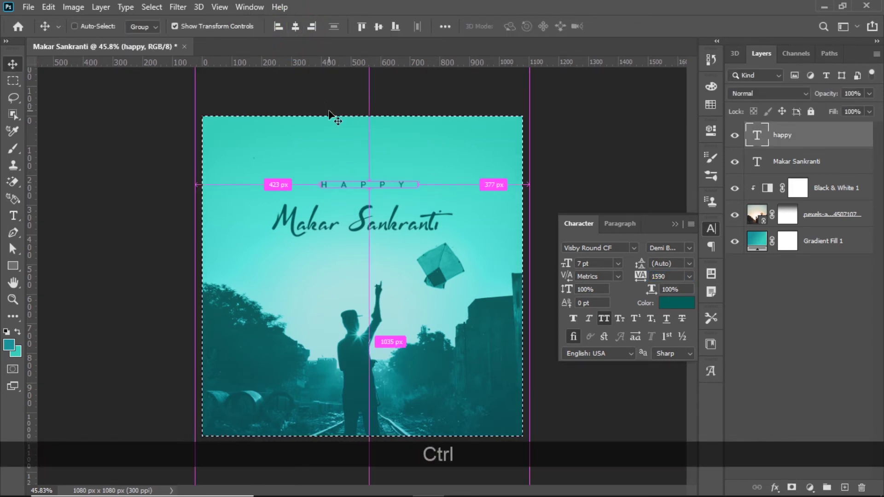
{"action": "key", "text": "ctrl+d"}
{"action": "scroll", "coordinate": [367, 202], "scroll_direction": "up", "scroll_amount": 4}
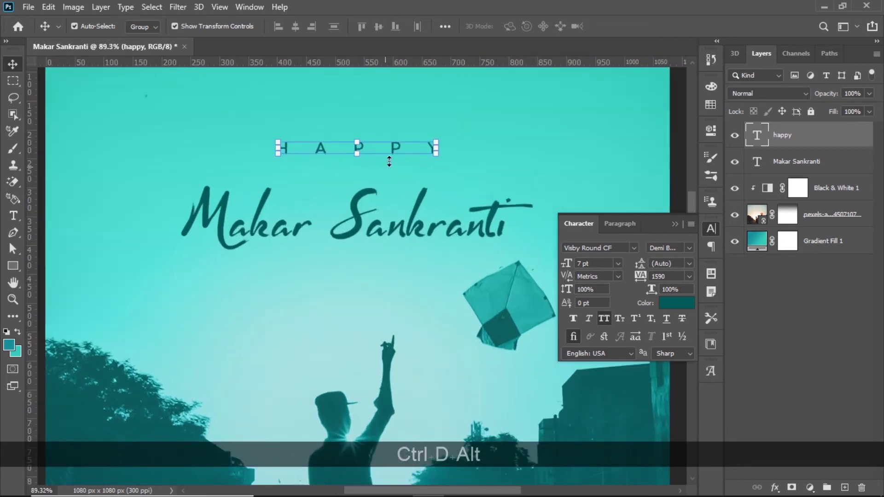
- Move the "happy" text down so it sits closer above the Makar Sankranti heading
{"action": "left_click_drag", "start_coordinate": [393, 149], "coordinate": [388, 171]}
{"action": "scroll", "coordinate": [378, 197], "scroll_direction": "down", "scroll_amount": 3}
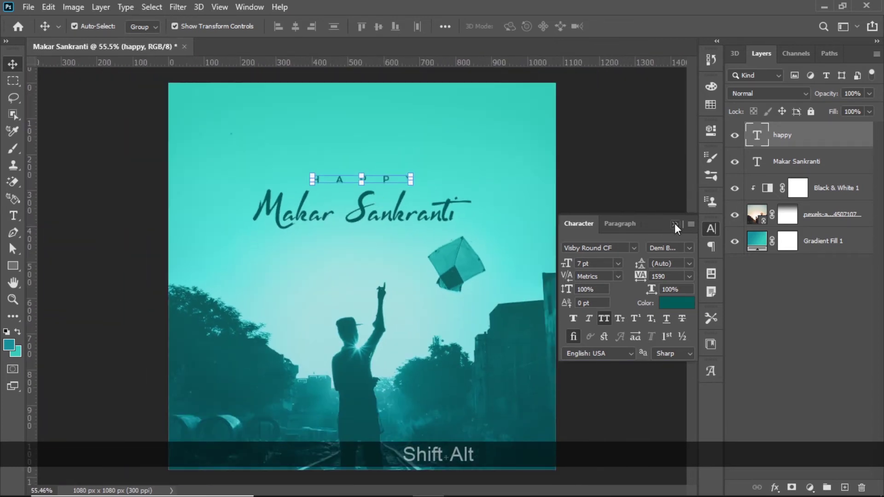
{"action": "left_click", "coordinate": [675, 224]}
{"action": "left_click", "coordinate": [622, 229]}
{"action": "scroll", "coordinate": [462, 207], "scroll_direction": "down", "scroll_amount": 2}
{"action": "scroll", "coordinate": [390, 195], "scroll_direction": "up", "scroll_amount": 3}
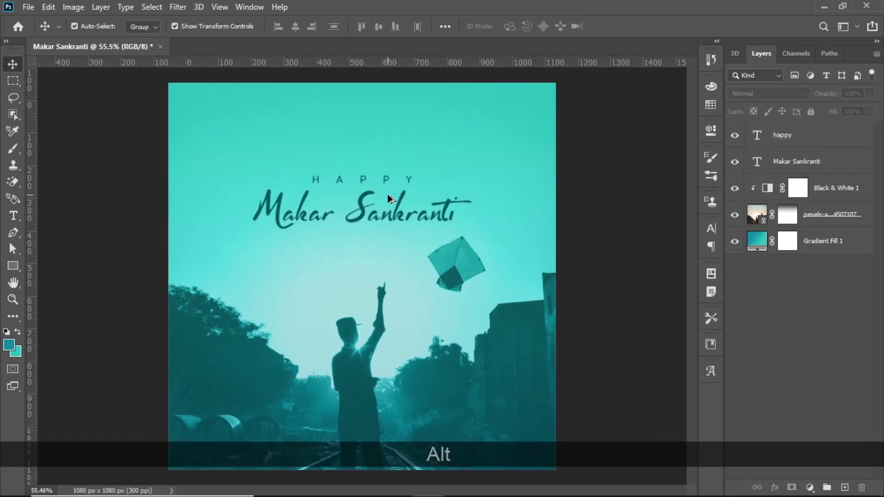
- Draw a thin rounded rectangle about 58 x 3 px as a line just left of the "happy" text
{"action": "scroll", "coordinate": [387, 196], "scroll_direction": "up", "scroll_amount": 1}
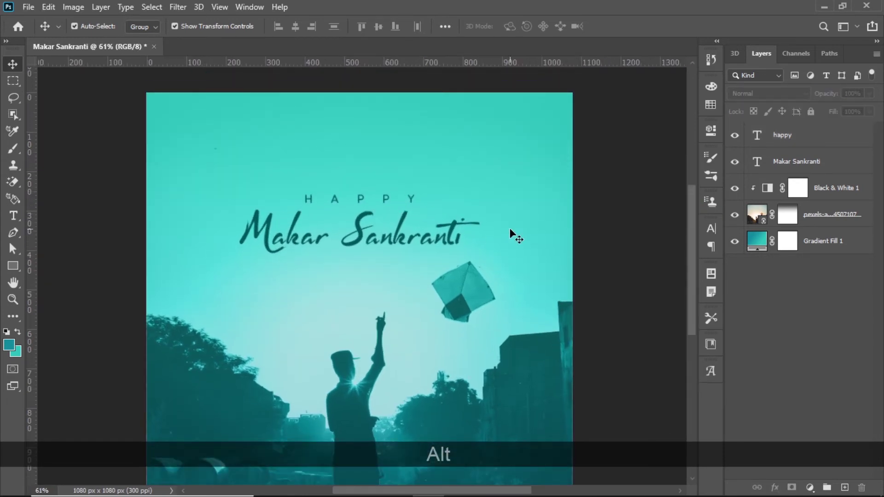
{"action": "scroll", "coordinate": [264, 192], "scroll_direction": "up", "scroll_amount": 3}
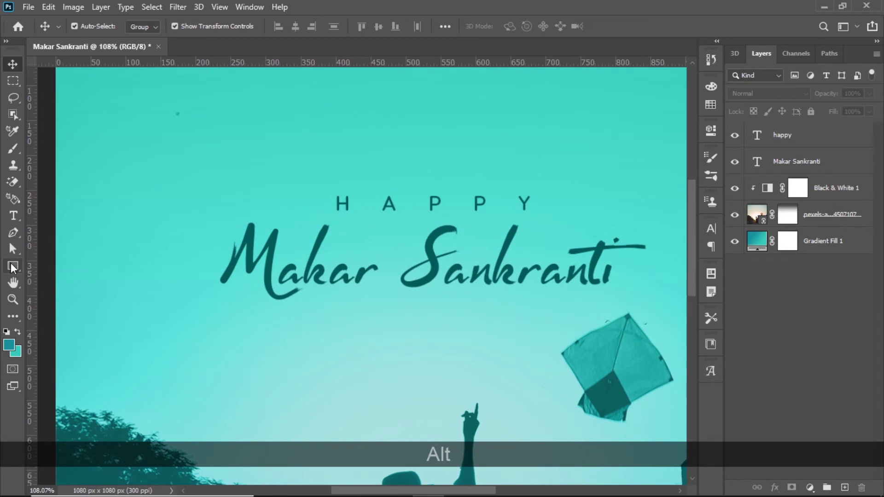
{"action": "left_click", "coordinate": [12, 267]}
{"action": "left_click", "coordinate": [52, 279]}
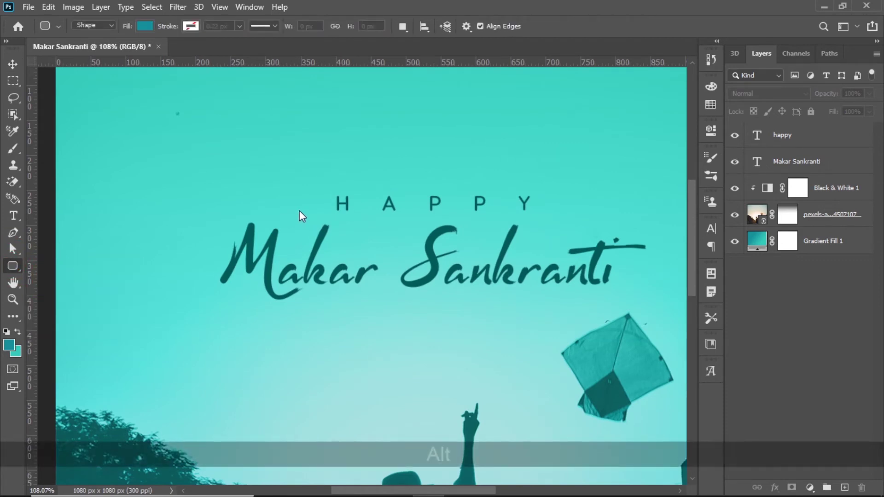
{"action": "scroll", "coordinate": [299, 211], "scroll_direction": "up", "scroll_amount": 3}
{"action": "left_click_drag", "start_coordinate": [275, 199], "coordinate": [340, 201]}
{"action": "key", "text": "space"}
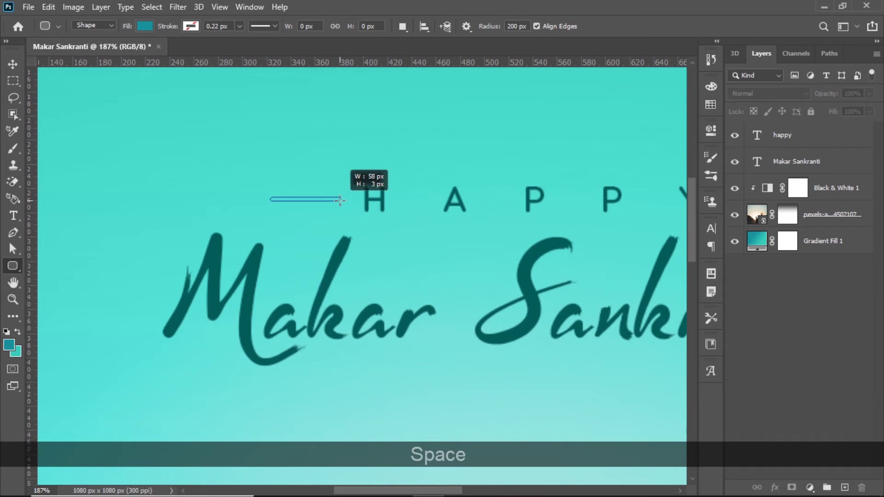
{"action": "left_click_drag", "start_coordinate": [350, 232], "coordinate": [350, 232]}
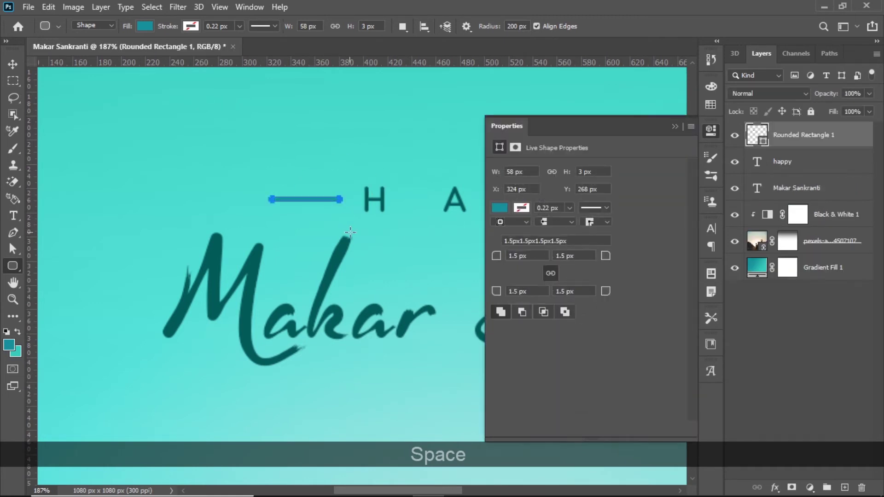
- Recolor the line with the heading's dark teal, #035d57, by sampling it from the heading text
{"action": "left_click", "coordinate": [674, 126]}
{"action": "double_click", "coordinate": [757, 134]}
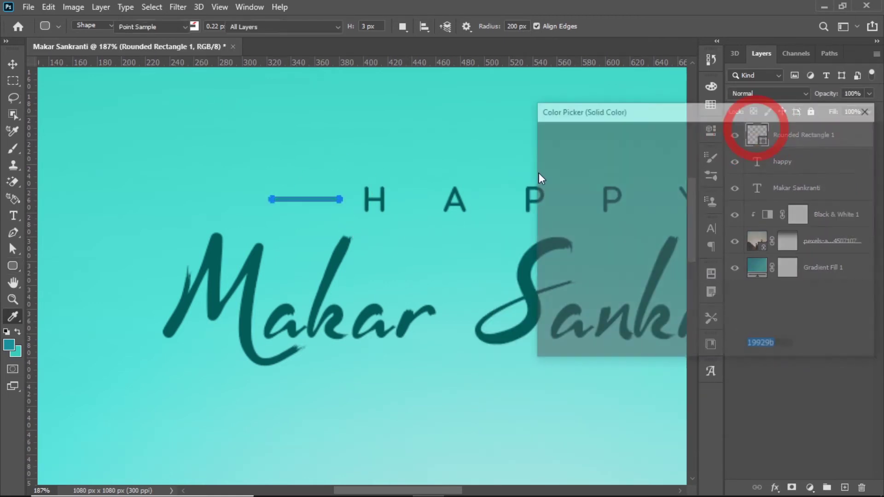
{"action": "left_click", "coordinate": [343, 247]}
{"action": "left_click", "coordinate": [852, 134]}
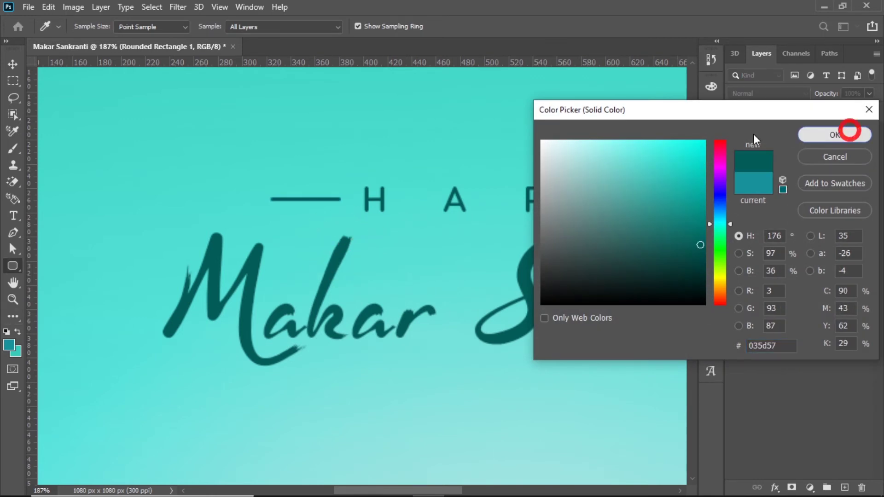
- Duplicate the line horizontally and place the copy to the right of the "happy" text
{"action": "scroll", "coordinate": [282, 231], "scroll_direction": "down", "scroll_amount": 5}
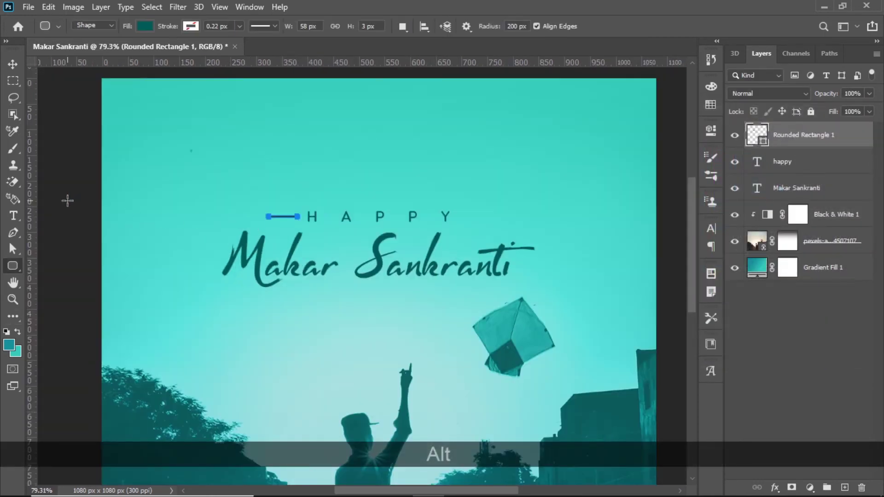
{"action": "left_click", "coordinate": [13, 64]}
{"action": "scroll", "coordinate": [295, 215], "scroll_direction": "up", "scroll_amount": 5}
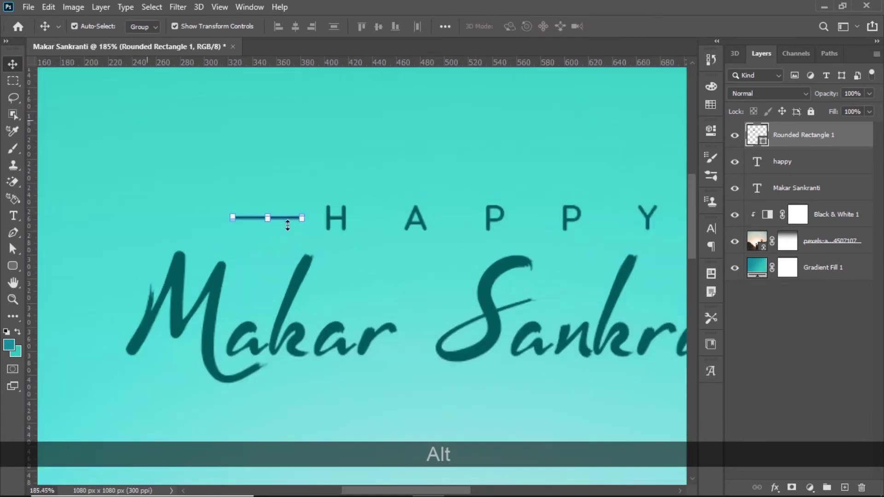
{"action": "left_click_drag", "start_coordinate": [288, 221], "coordinate": [361, 238]}
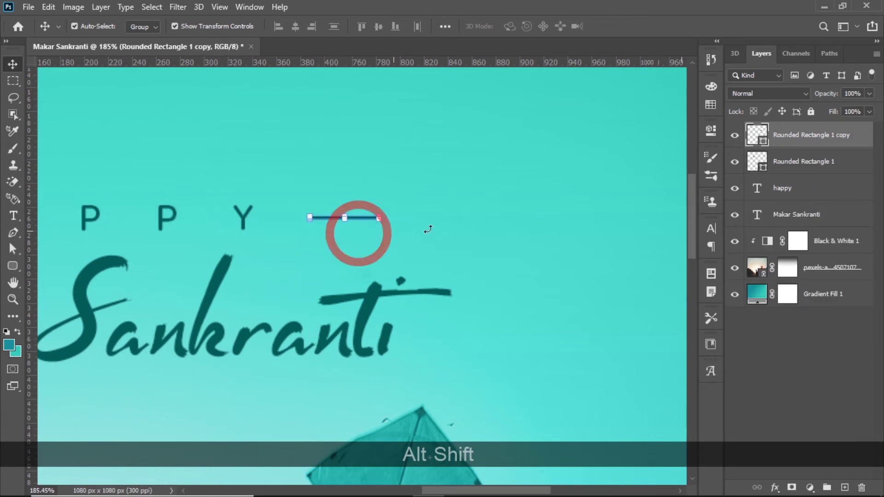
{"action": "scroll", "coordinate": [541, 237], "scroll_direction": "down", "scroll_amount": 5}
{"action": "left_click", "coordinate": [647, 236]}
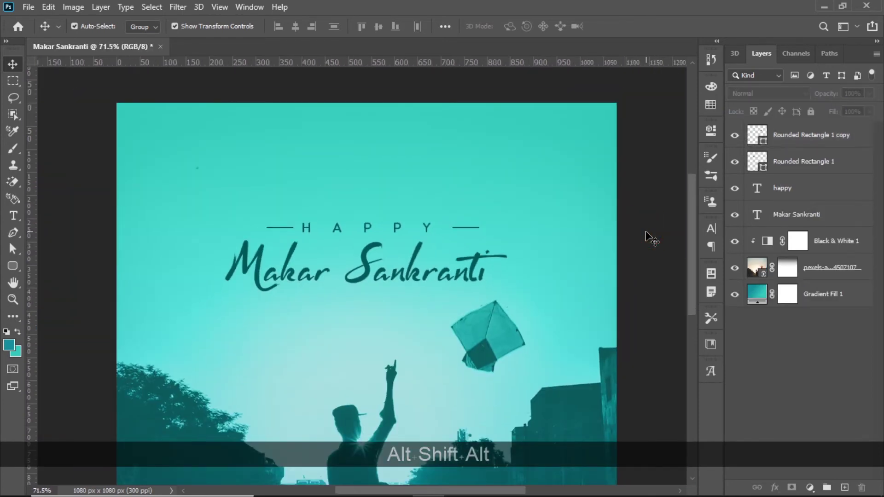
- Lock the photo layer and move the left line outward so both lines have equal gaps to the "happy" text
{"action": "scroll", "coordinate": [424, 234], "scroll_direction": "up", "scroll_amount": 2}
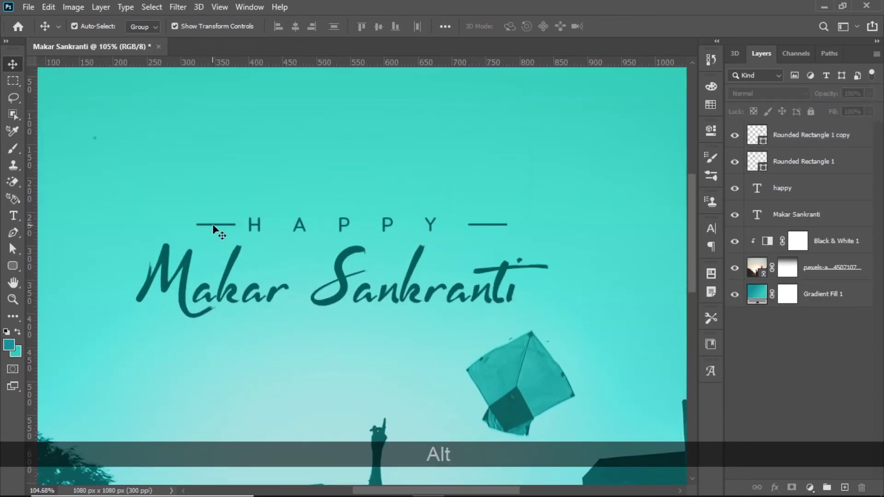
{"action": "left_click_drag", "start_coordinate": [216, 222], "coordinate": [209, 225]}
{"action": "key", "text": "ctrl+shift+z"}
{"action": "scroll", "coordinate": [374, 246], "scroll_direction": "down", "scroll_amount": 4}
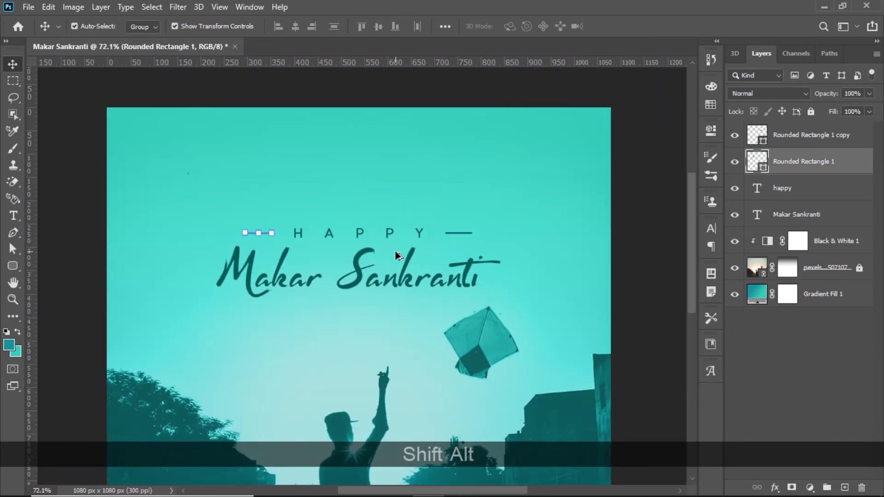
- Align the "happy" text and both lines by their vertical centers and nudge them up slightly from the heading
{"action": "scroll", "coordinate": [615, 226], "scroll_direction": "down", "scroll_amount": 2}
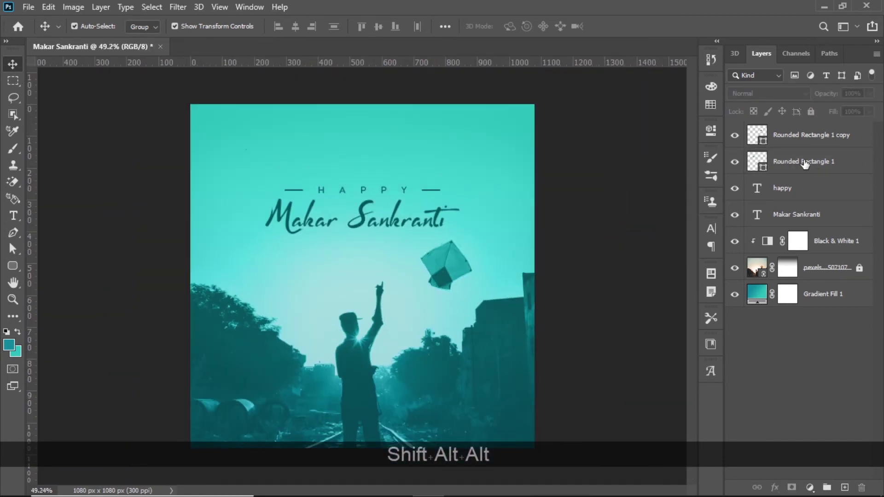
{"action": "left_click", "coordinate": [786, 183]}
{"action": "left_click", "coordinate": [801, 142], "text": "shift"}
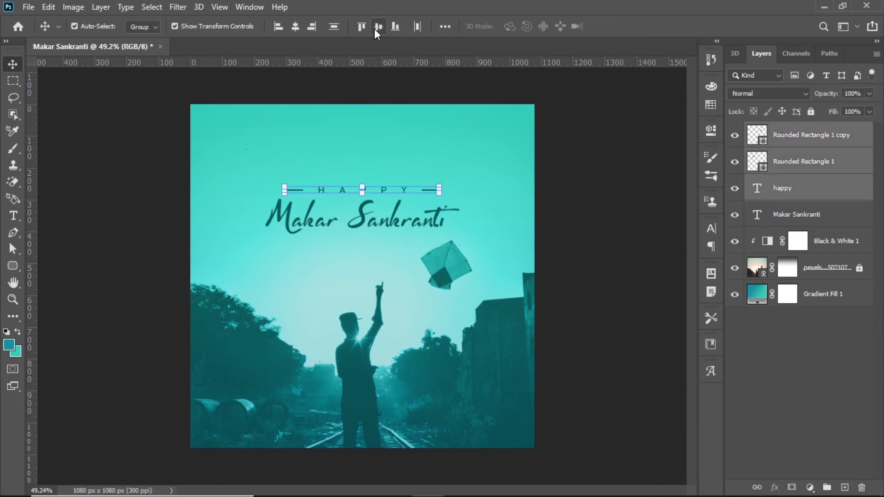
{"action": "key", "text": "Up"}
{"action": "key", "text": "Up"}
{"action": "key", "text": "Up"}
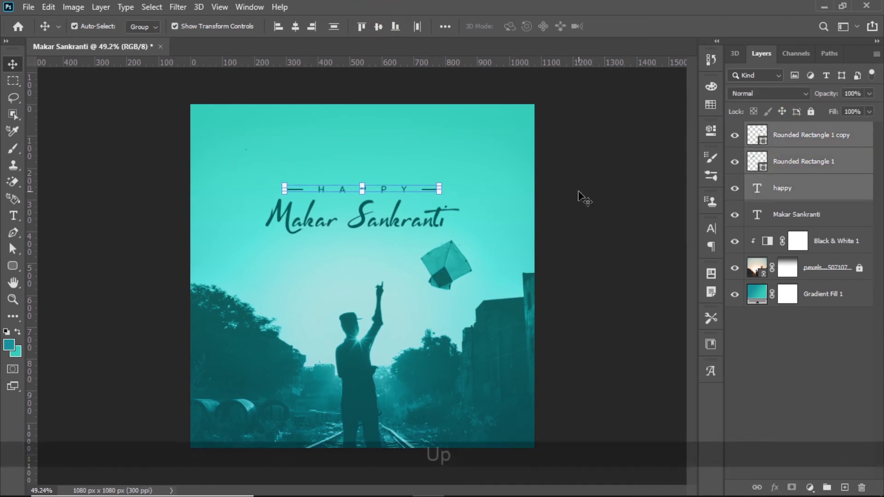
{"action": "key", "text": "Up"}
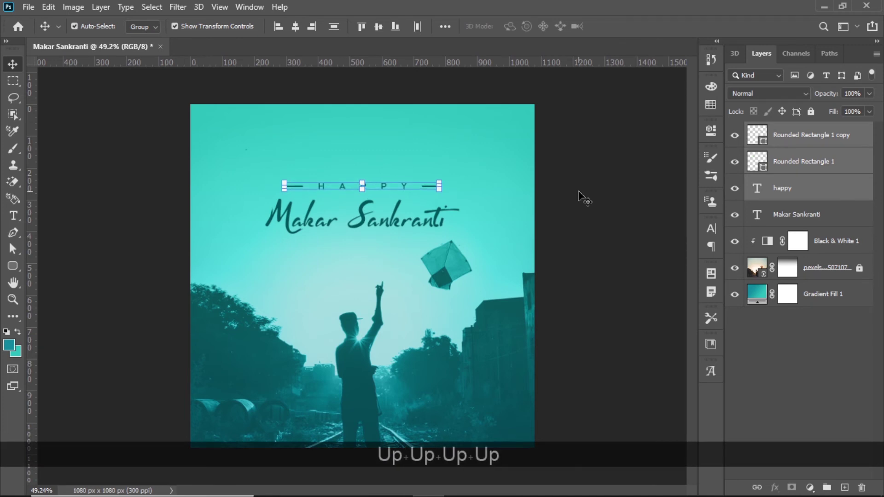
{"action": "left_click", "coordinate": [579, 193]}
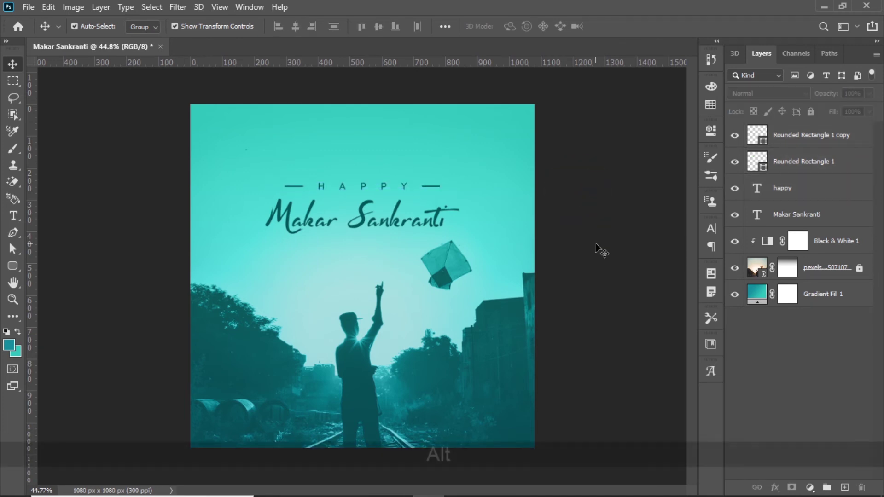
{"action": "scroll", "coordinate": [597, 249], "scroll_direction": "down", "scroll_amount": 1}
{"action": "left_click", "coordinate": [788, 214]}
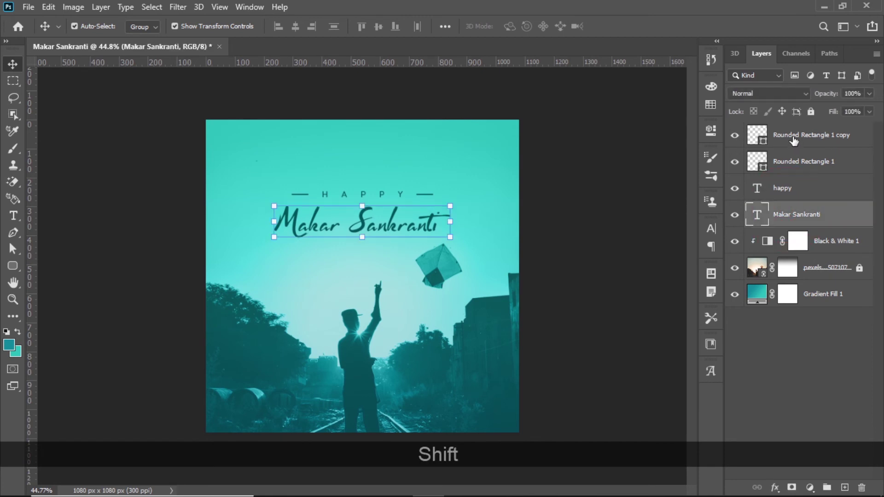
{"action": "left_click", "coordinate": [794, 137], "text": "shift"}
{"action": "left_click_drag", "start_coordinate": [411, 227], "coordinate": [414, 230]}
{"action": "left_click", "coordinate": [663, 212]}
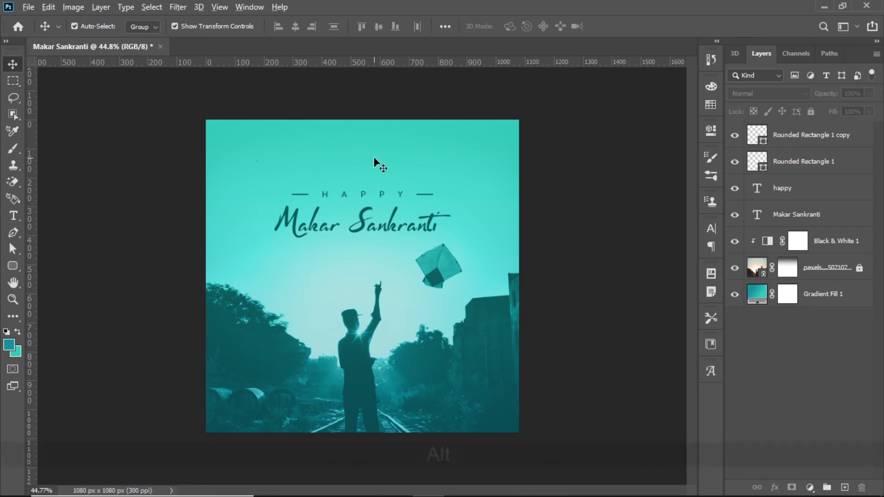
- Duplicate the "happy" text and place the copy straight above the original, near the top of the canvas
{"action": "scroll", "coordinate": [374, 157], "scroll_direction": "up", "scroll_amount": 2, "text": "alt"}
{"action": "scroll", "coordinate": [375, 156], "scroll_direction": "up", "scroll_amount": 1, "text": "alt"}
{"action": "key", "text": "space"}
{"action": "left_click_drag", "start_coordinate": [381, 134], "coordinate": [374, 199]}
{"action": "left_click", "coordinate": [356, 234]}
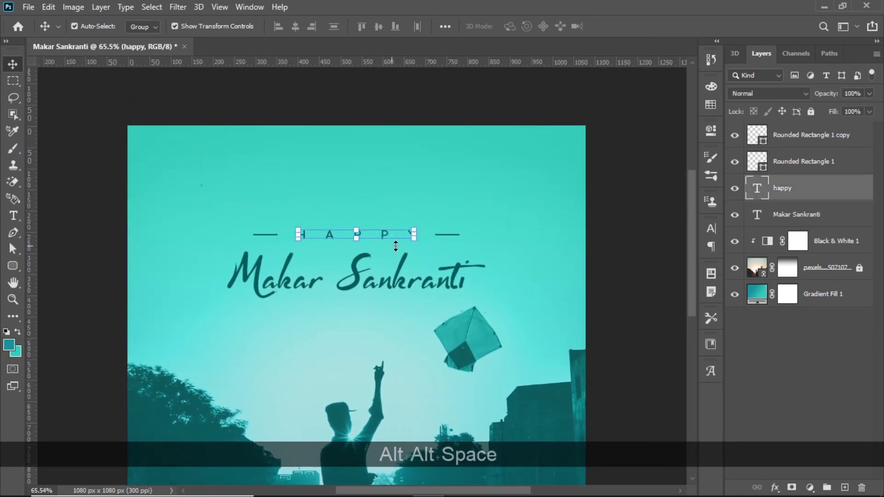
{"action": "left_click_drag", "start_coordinate": [386, 235], "coordinate": [385, 185]}
- Reset the copied "happy" text's tracking to 0 and turn off its All Caps
{"action": "double_click", "coordinate": [754, 187]}
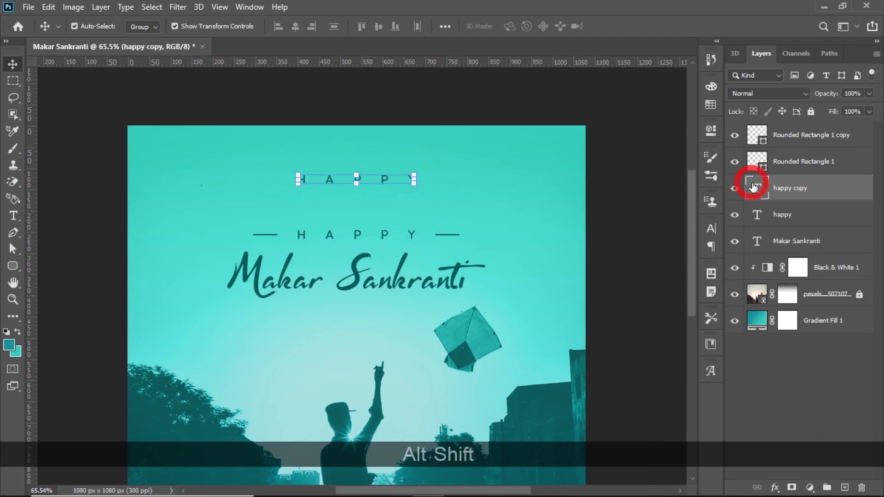
{"action": "left_click", "coordinate": [715, 234]}
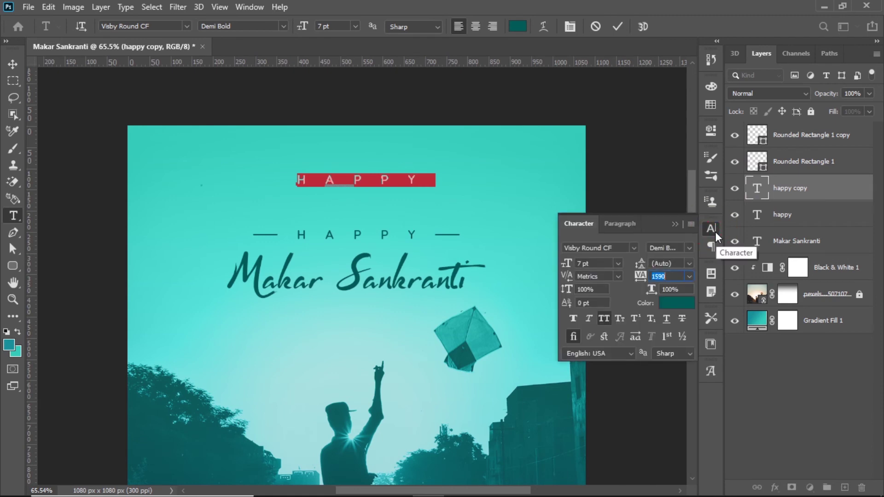
{"action": "left_click", "coordinate": [690, 276]}
{"action": "left_click", "coordinate": [670, 354]}
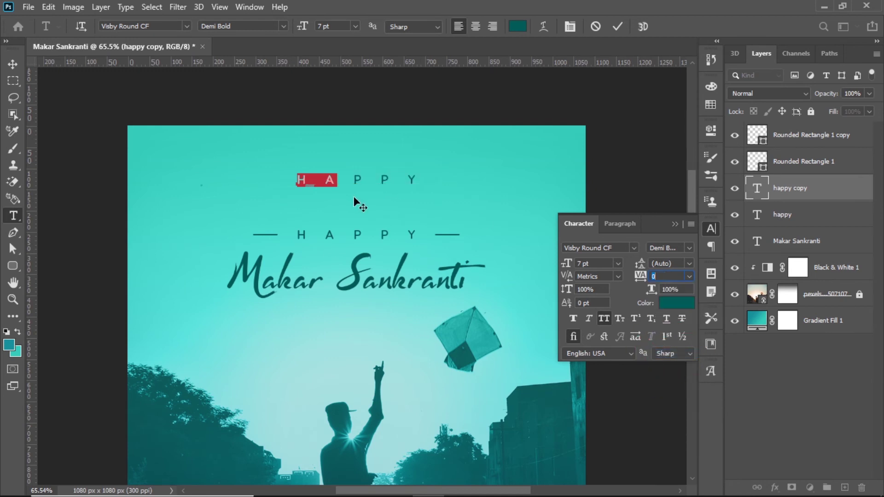
{"action": "left_click", "coordinate": [608, 320]}
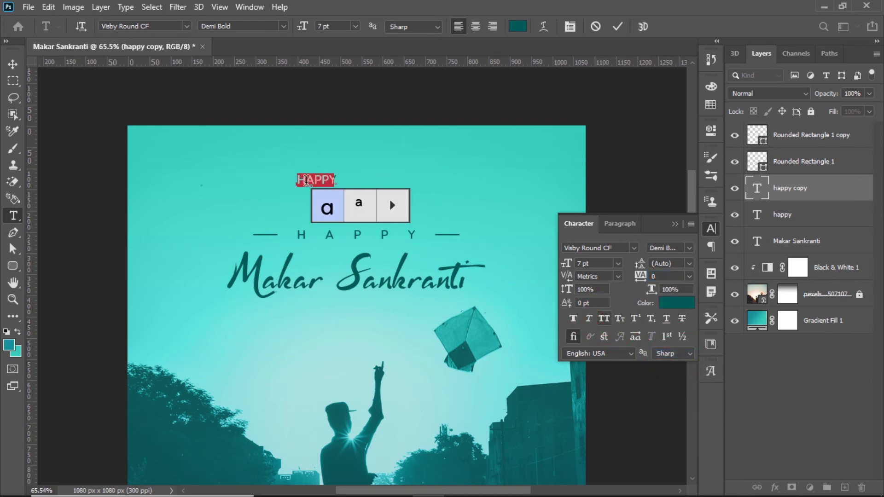
{"action": "key", "text": "ctrl+shift+k"}
- Rewrite the copied text as the hashtag "#HappyMakarSankranti"
{"action": "left_click", "coordinate": [305, 180]}
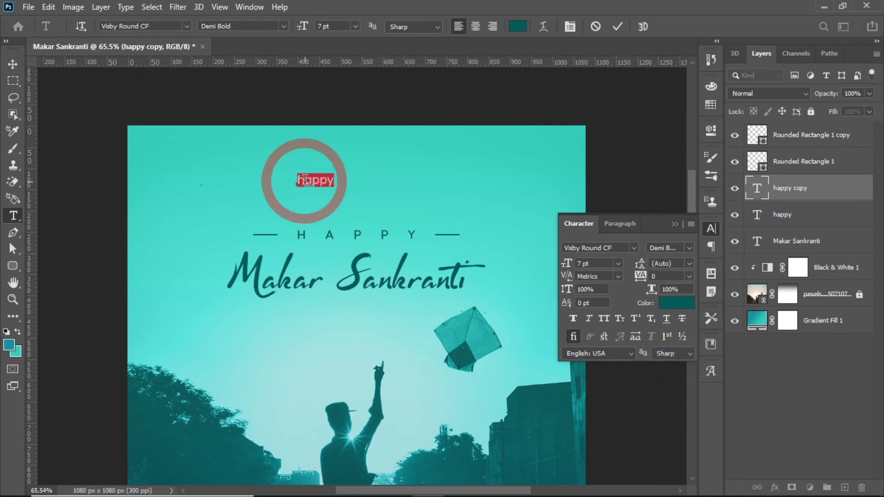
{"action": "key", "text": "BackSpace"}
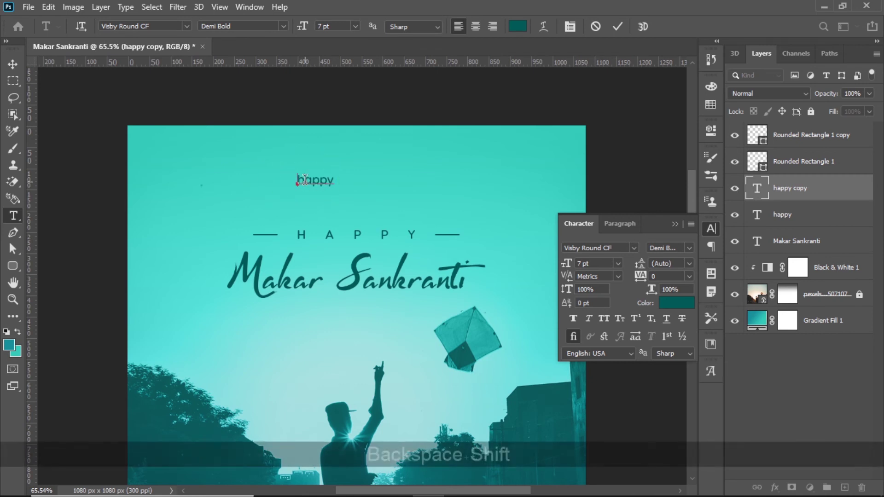
{"action": "type", "text": "H"}
{"action": "key", "text": "Right"}
{"action": "key", "text": "Right"}
{"action": "key", "text": "Right"}
{"action": "key", "text": "Right"}
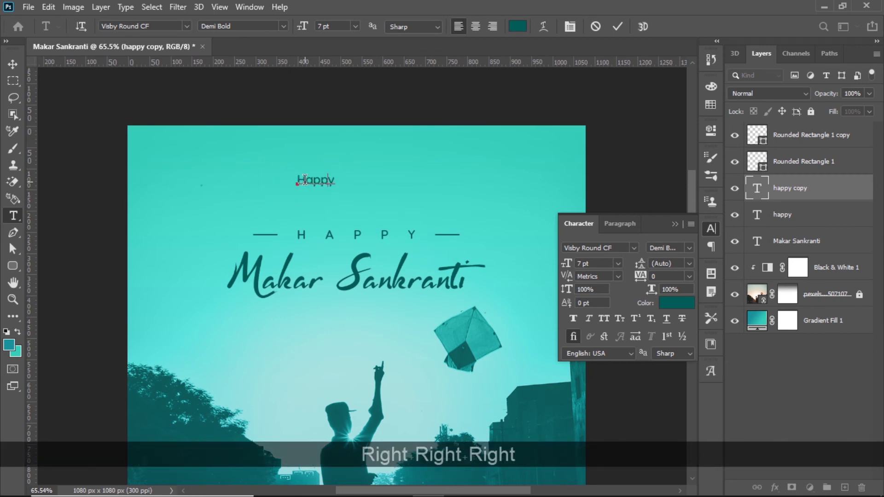
{"action": "key", "text": "ctrl"}
{"action": "type", "text": "Makar Sankranti"}
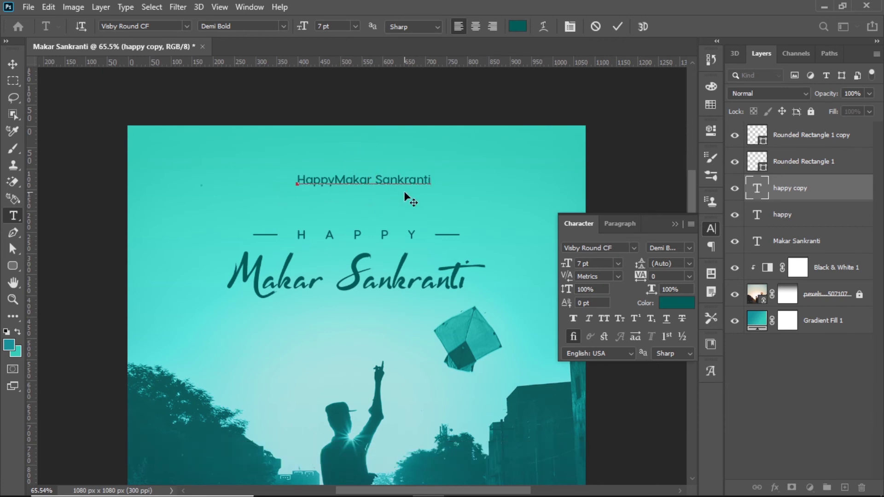
{"action": "key", "text": "BackSpace"}
{"action": "left_click", "coordinate": [300, 179]}
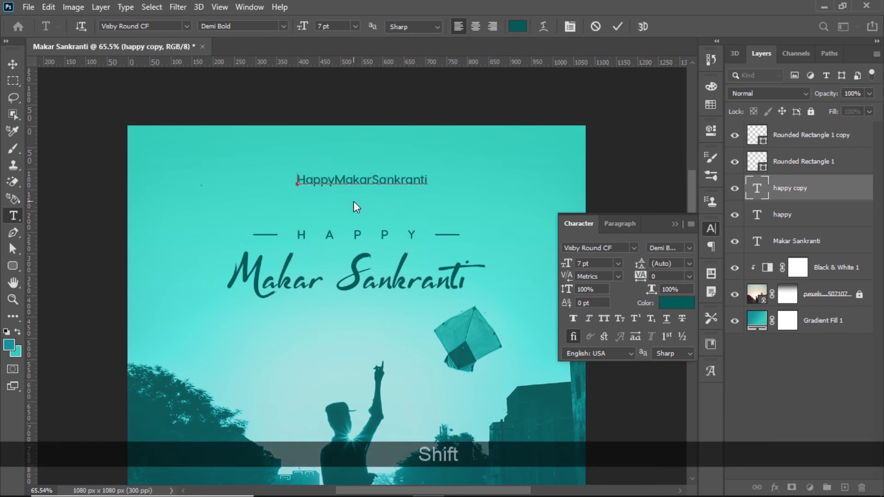
{"action": "type", "text": "#"}
- Set the font style of the whole hashtag text to Regular
{"action": "key", "text": "ctrl+a"}
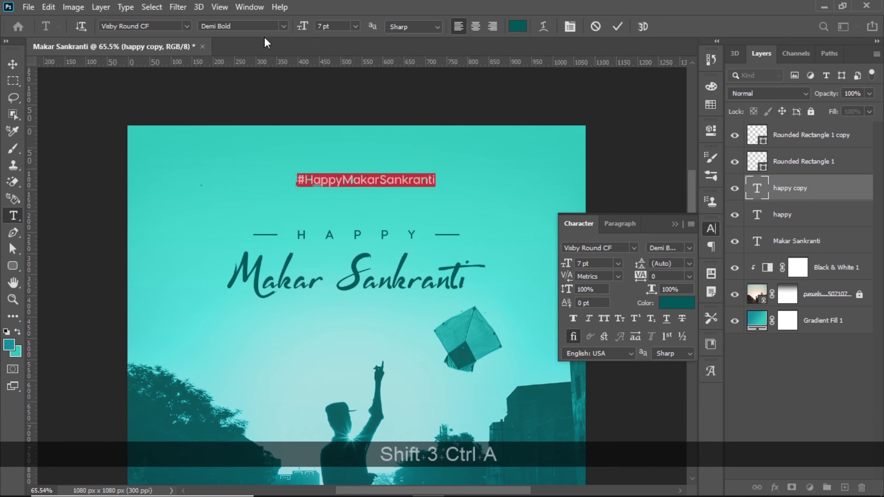
{"action": "left_click", "coordinate": [278, 26]}
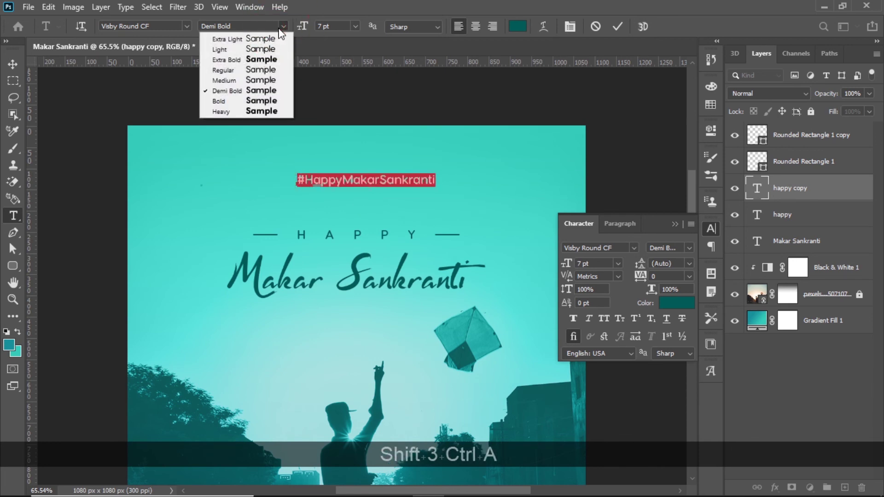
{"action": "left_click", "coordinate": [246, 70]}
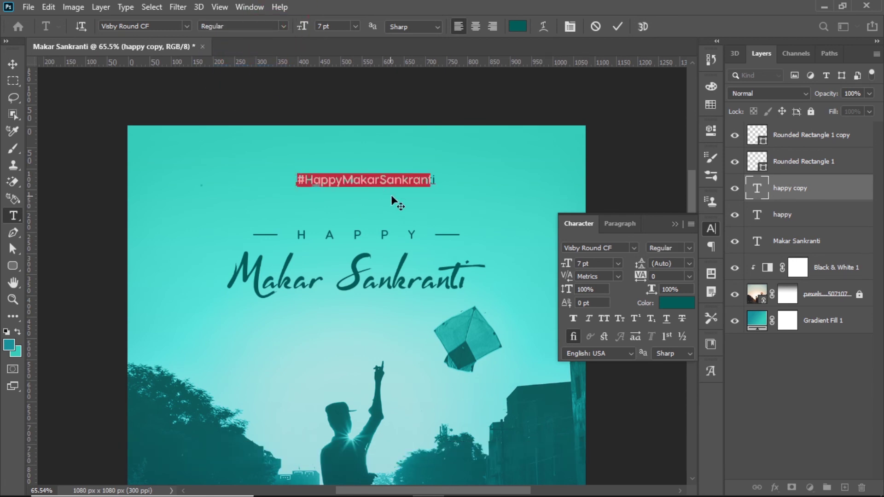
- Set the font size of the whole hashtag text to 5.5 pt
{"action": "left_click", "coordinate": [303, 26]}
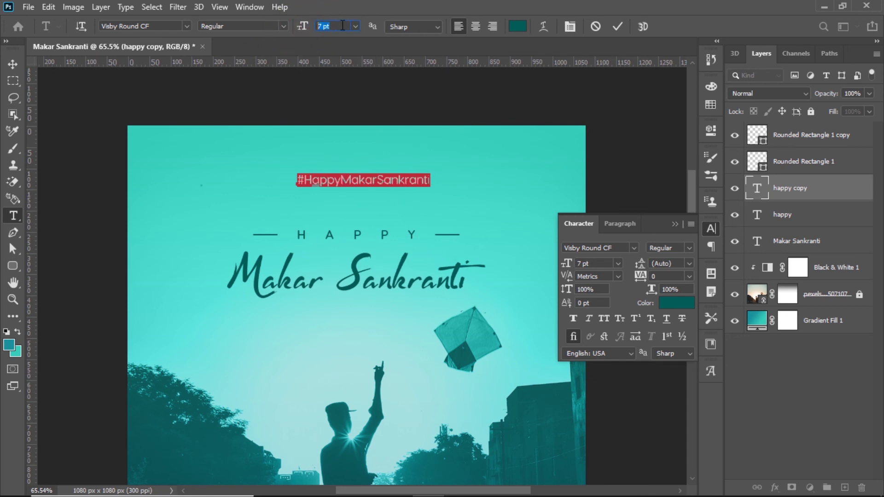
{"action": "type", "text": "5"}
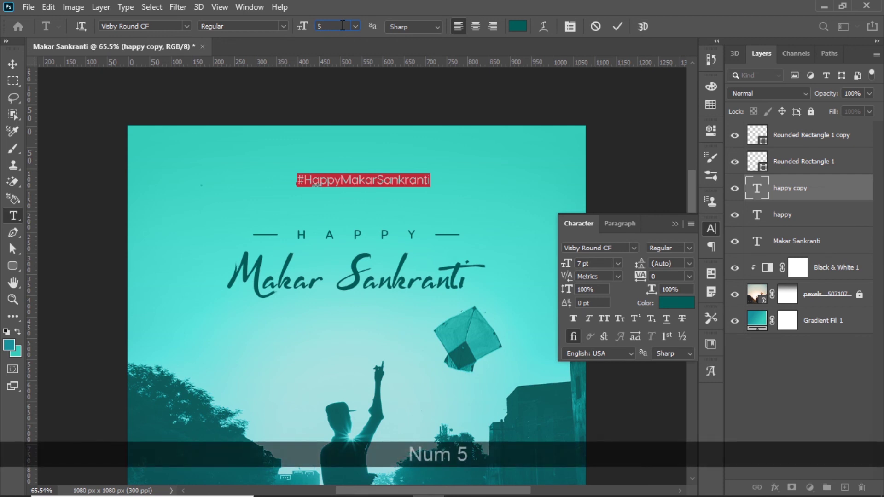
{"action": "key", "text": "Return"}
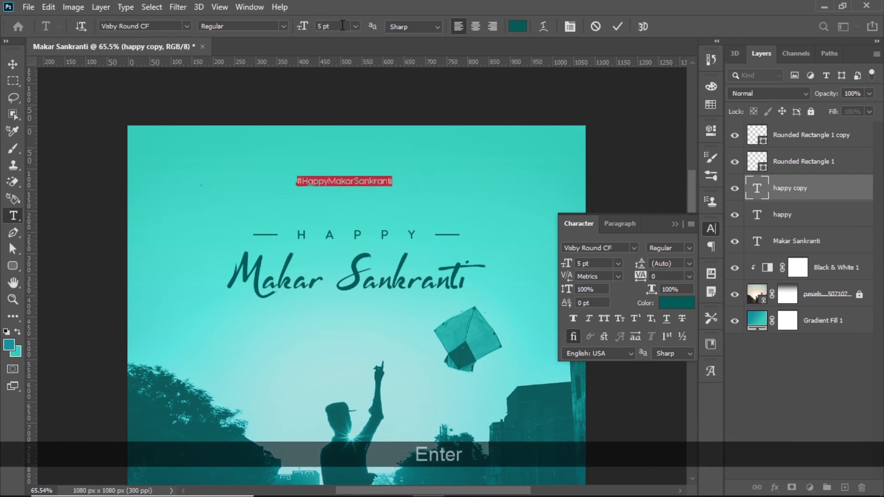
{"action": "scroll", "coordinate": [343, 26], "scroll_direction": "up", "scroll_amount": 1}
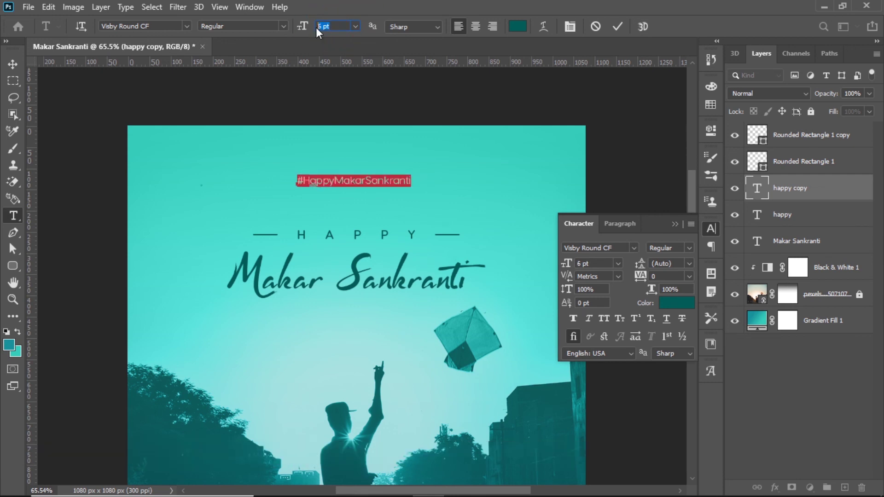
{"action": "type", "text": "5.5"}
{"action": "key", "text": "Return"}
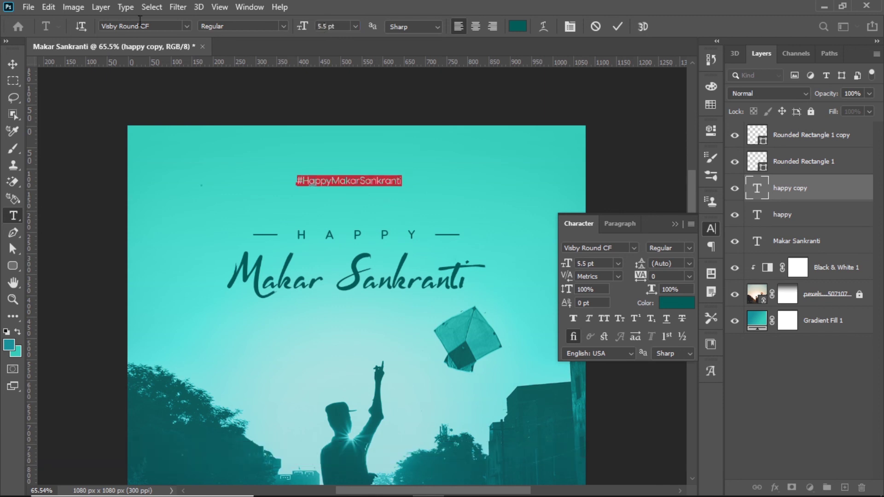
- Center the hashtag text horizontally on the canvas, then clear the selection and deselect the layer
{"action": "left_click", "coordinate": [15, 64]}
{"action": "key", "text": "ctrl+a"}
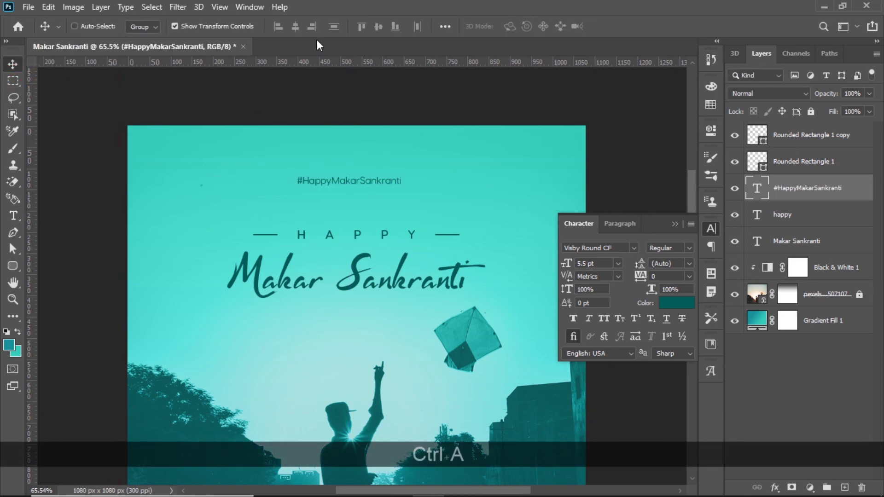
{"action": "left_click", "coordinate": [297, 28]}
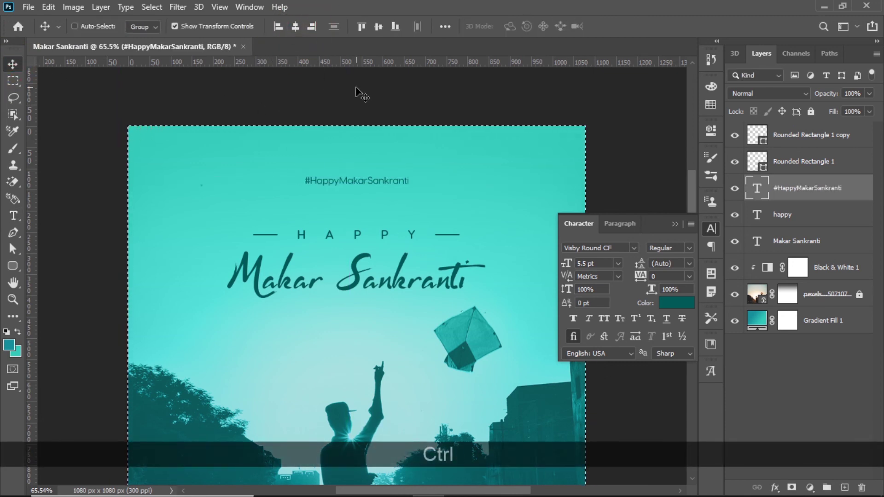
{"action": "key", "text": "ctrl+d"}
{"action": "left_click", "coordinate": [675, 224]}
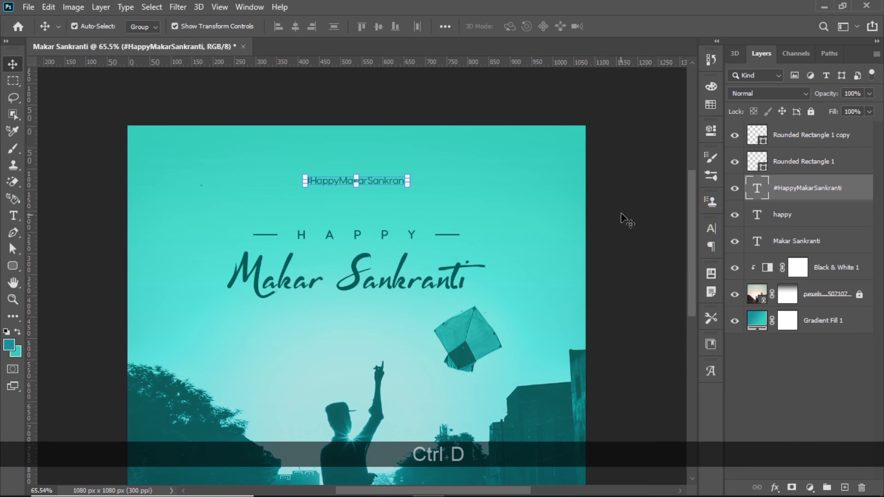
{"action": "left_click", "coordinate": [621, 209]}
{"action": "scroll", "coordinate": [474, 194], "scroll_direction": "down", "scroll_amount": 3}
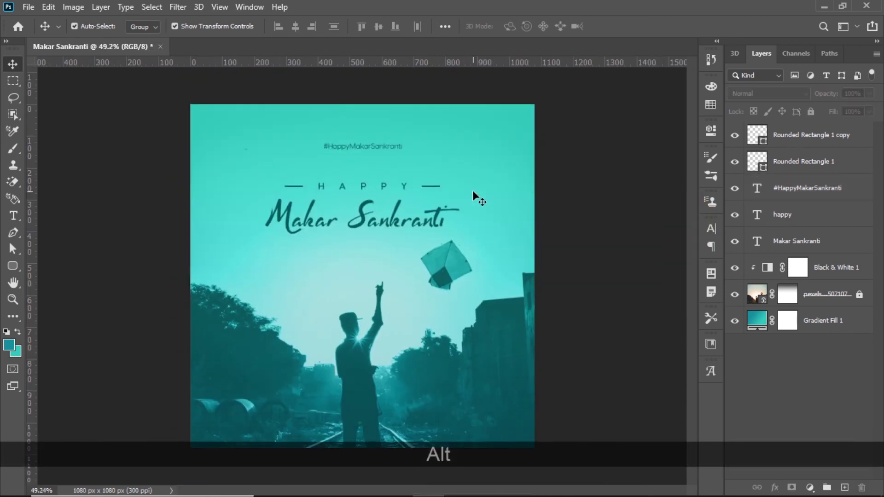
{"action": "key", "text": "ctrl+0"}
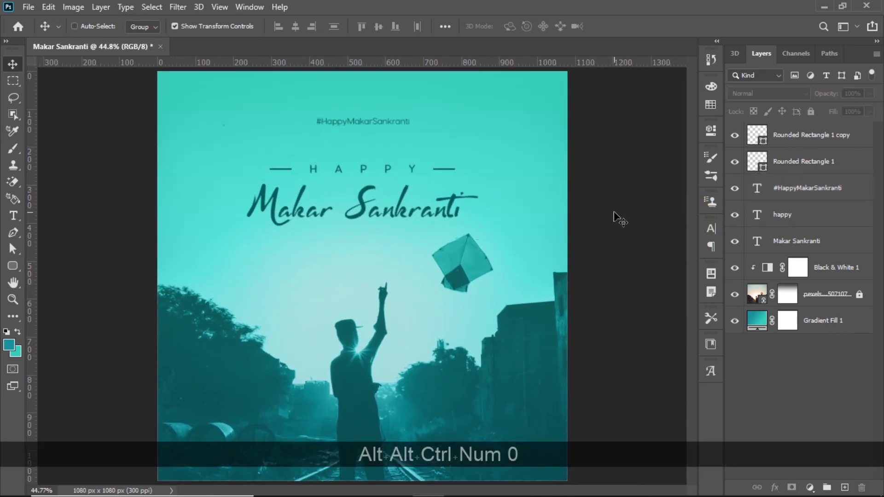